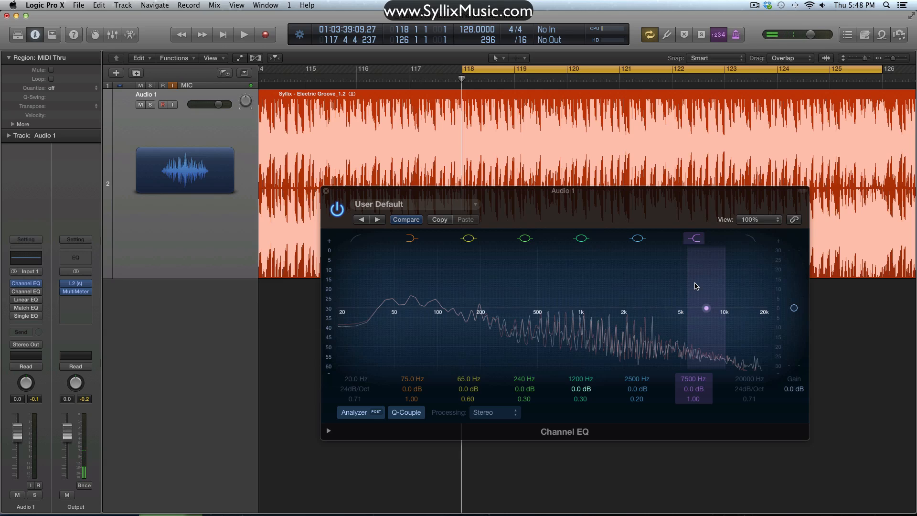
left_click(358, 417)
left_click(356, 417)
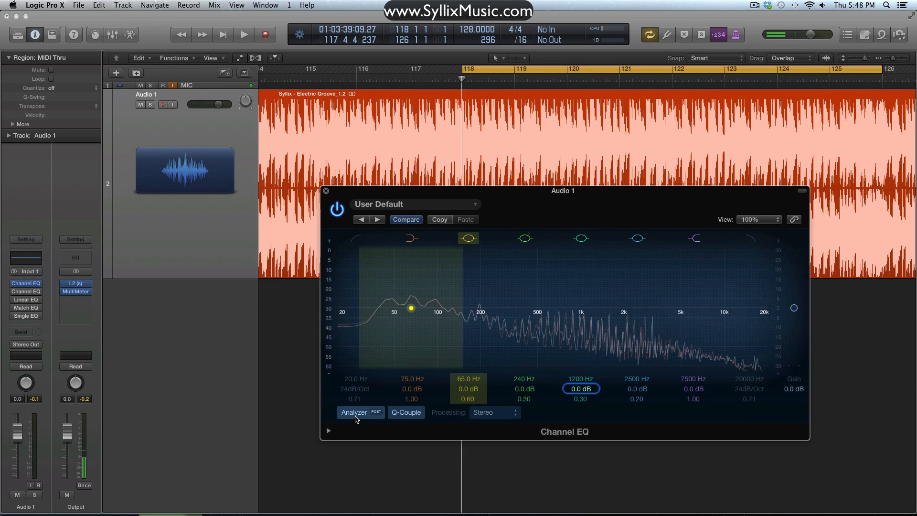
left_click(356, 419)
left_click(356, 419)
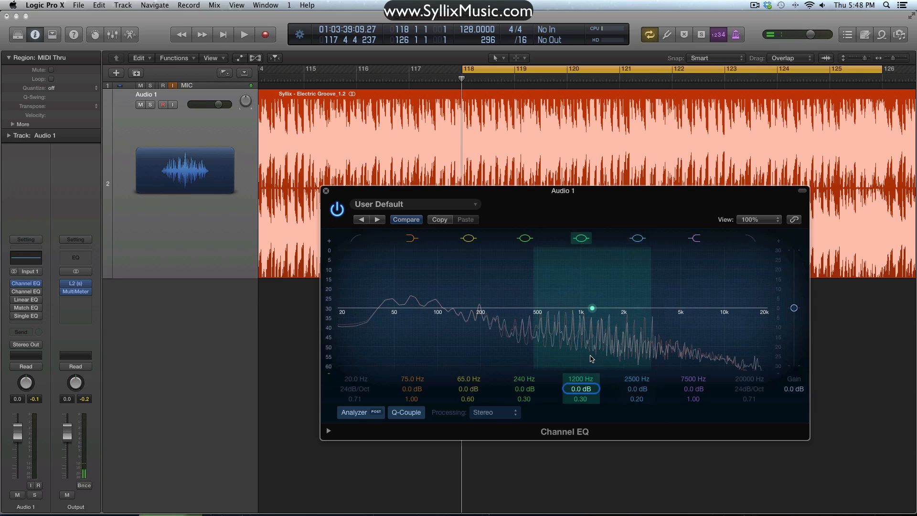
left_click(378, 413)
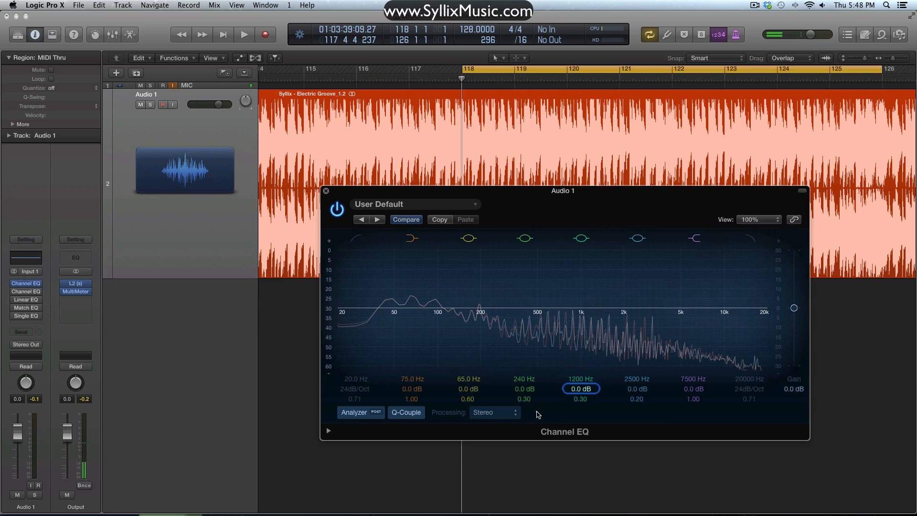
- Set the Channel EQ's processing to Mid Only, try Side Only, and return it to Mid Only
left_click(517, 414)
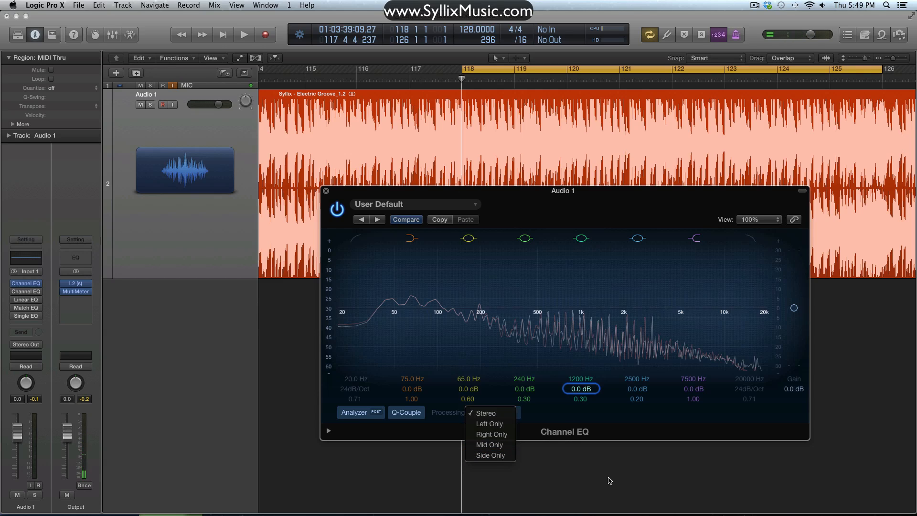
left_click(501, 447)
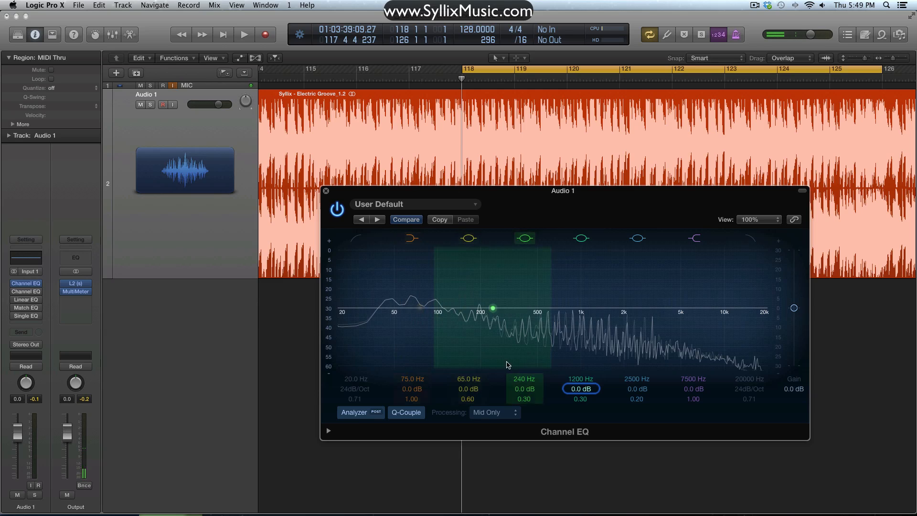
left_click(523, 413)
left_click(501, 424)
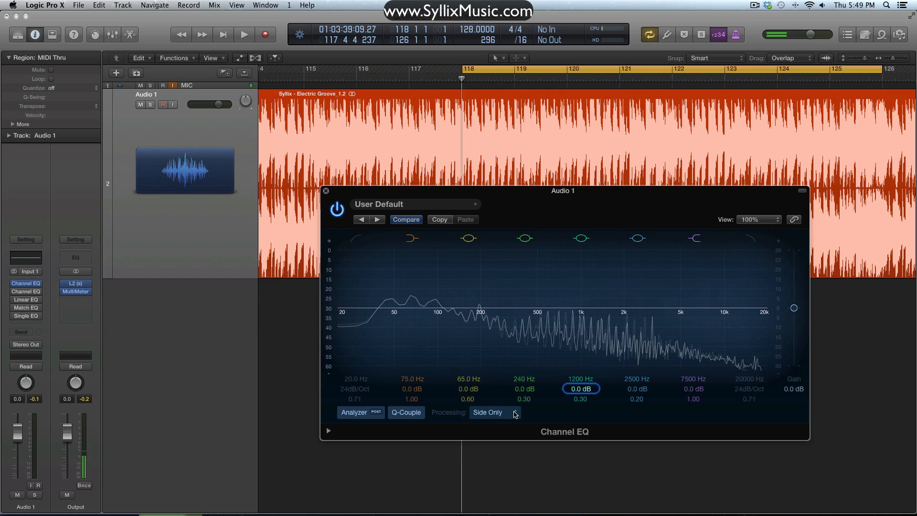
left_click(516, 414)
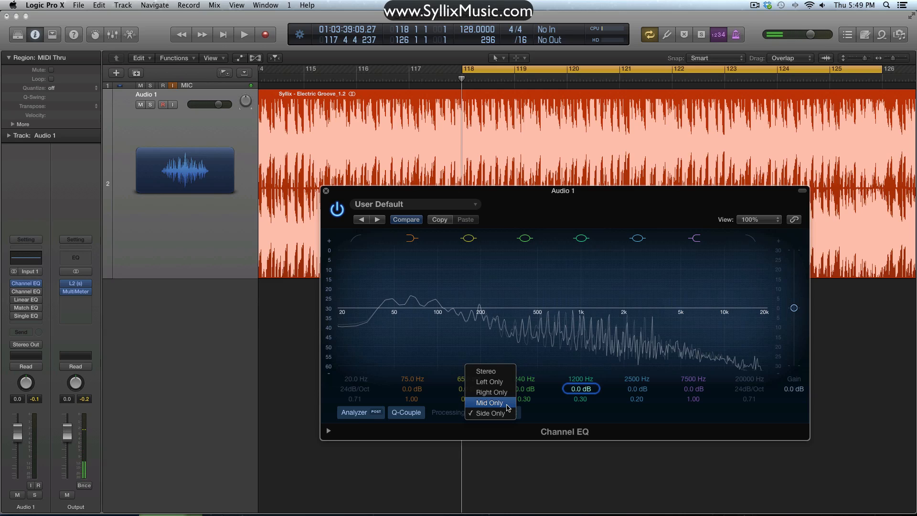
left_click(508, 407)
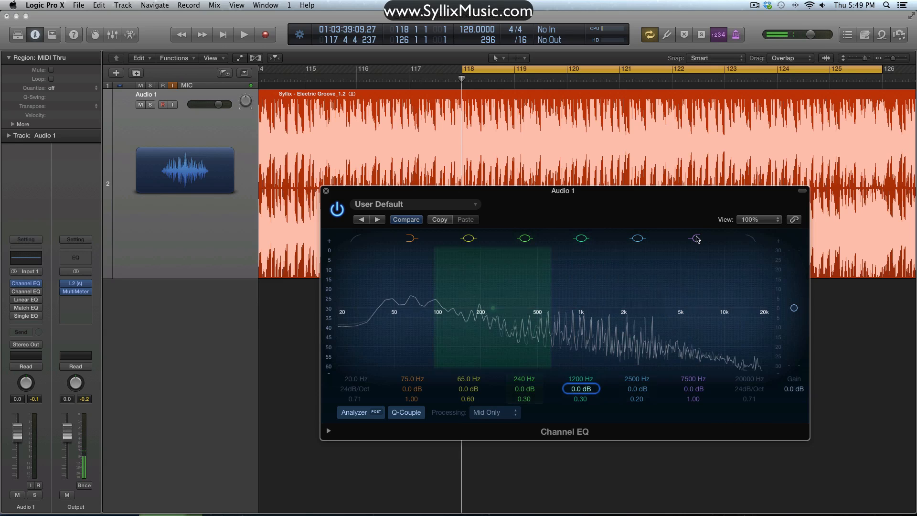
- Open Audio 1's second Channel EQ, set its processing to Side Only, and close its window
mouse_move(14, 292)
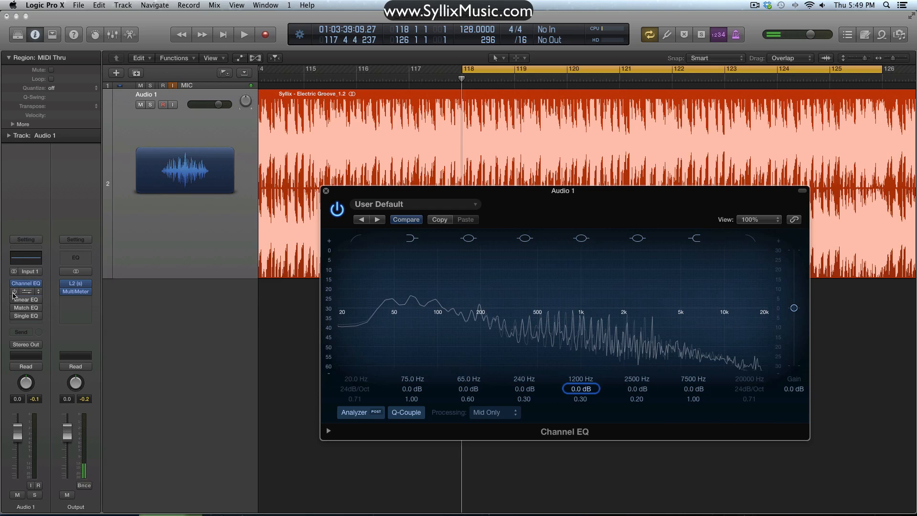
left_click(27, 293)
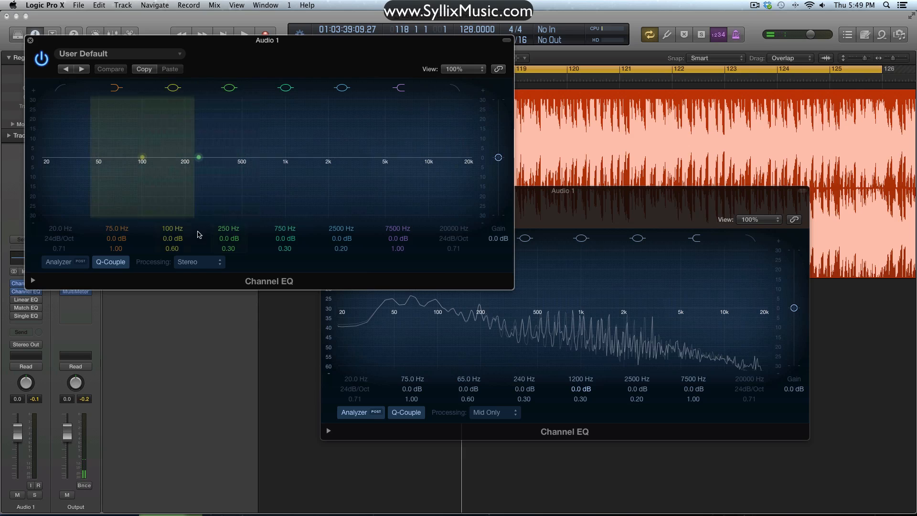
left_click(205, 262)
left_click(210, 306)
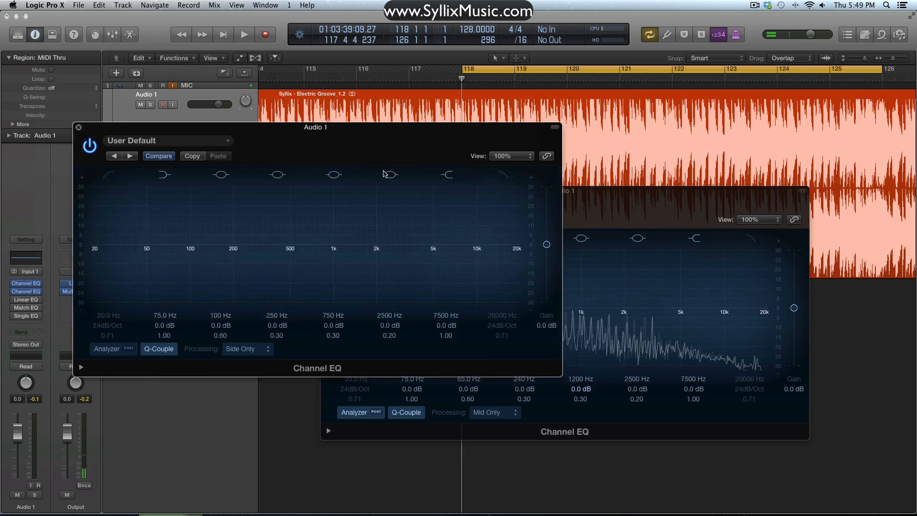
left_click_drag(383, 172, 589, 213)
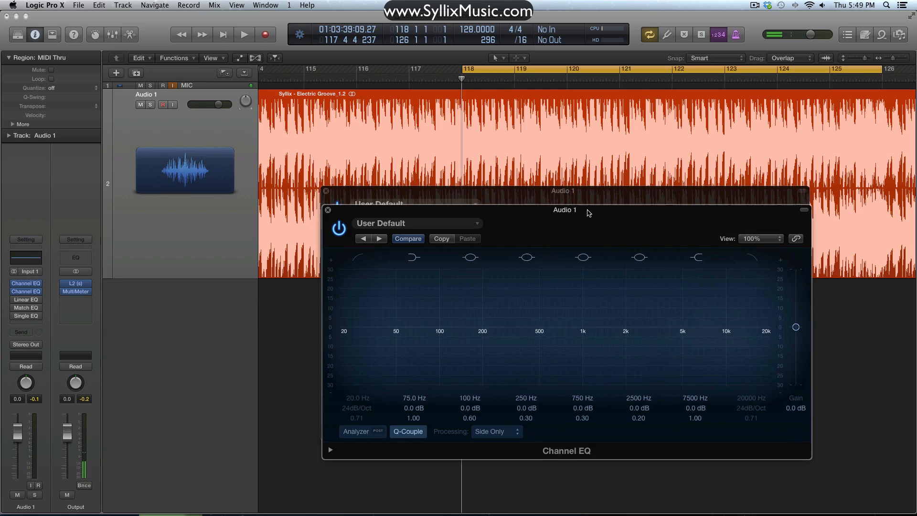
left_click(328, 211)
mouse_move(15, 294)
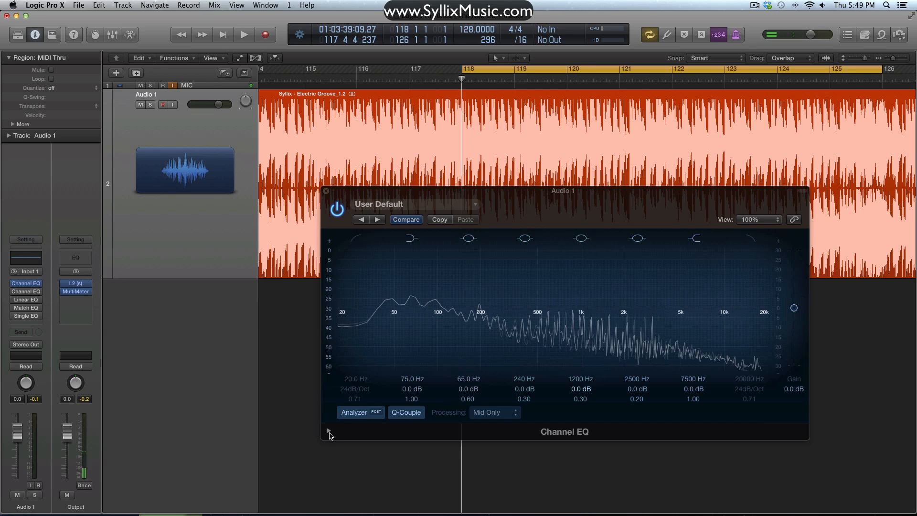
- Reveal the first Channel EQ's extended parameters and set the Analyzer Resolution to low (2048 points)
left_click(330, 436)
left_click(329, 432)
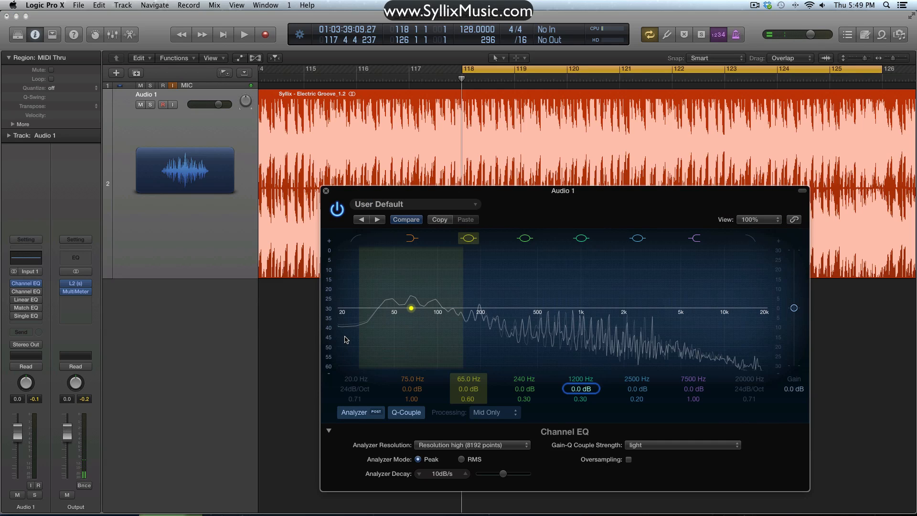
left_click(503, 445)
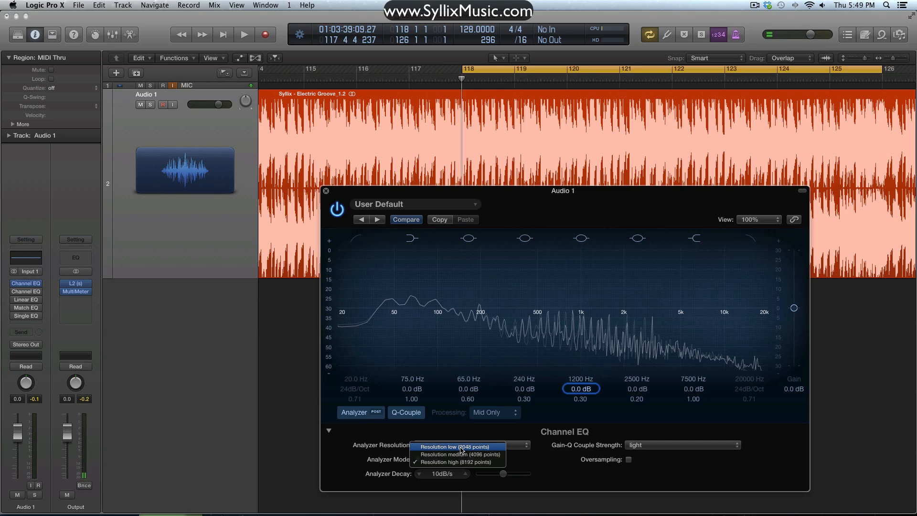
left_click(461, 447)
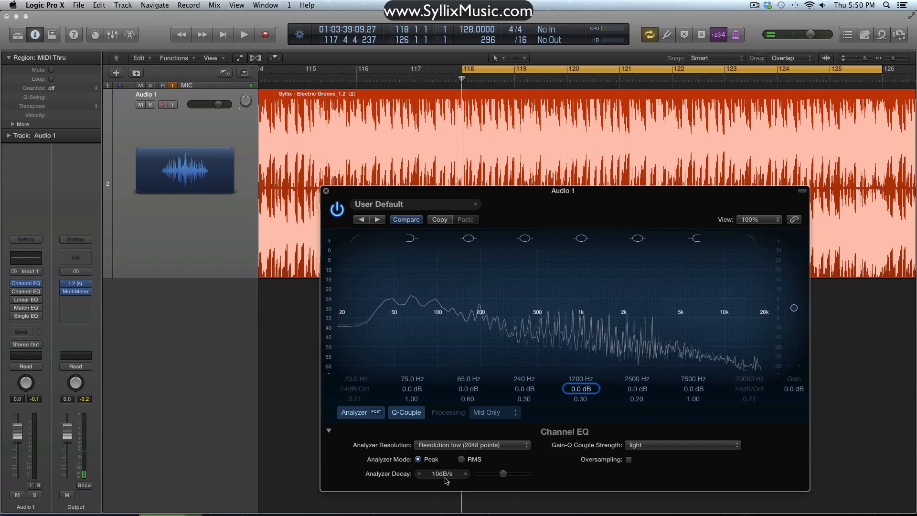
- Sweep the Analyzer Decay up and down through its range and bring it back to 10 dB/s
left_click_drag(503, 474, 547, 473)
left_click_drag(530, 477, 486, 475)
left_click_drag(480, 473, 507, 474)
- Start playback and set the Analyzer Resolution to high (8192 points)
key("space")
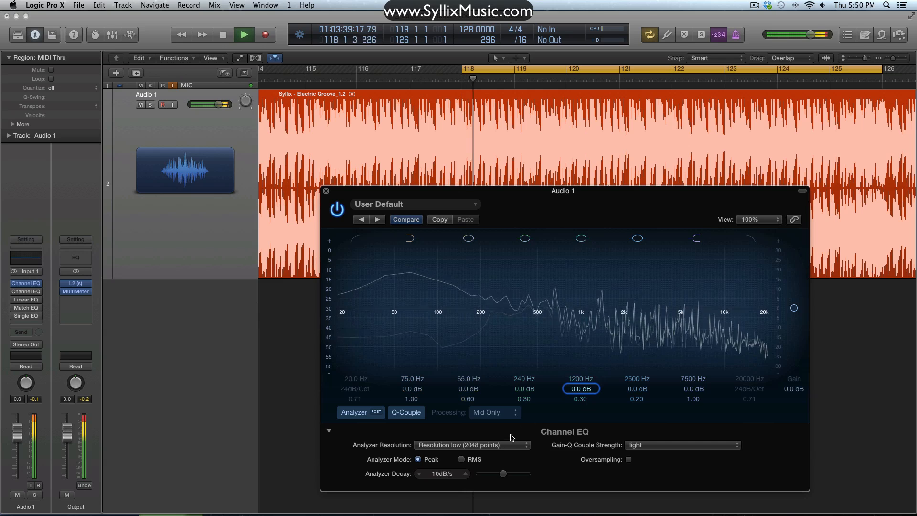
left_click(497, 446)
left_click(481, 462)
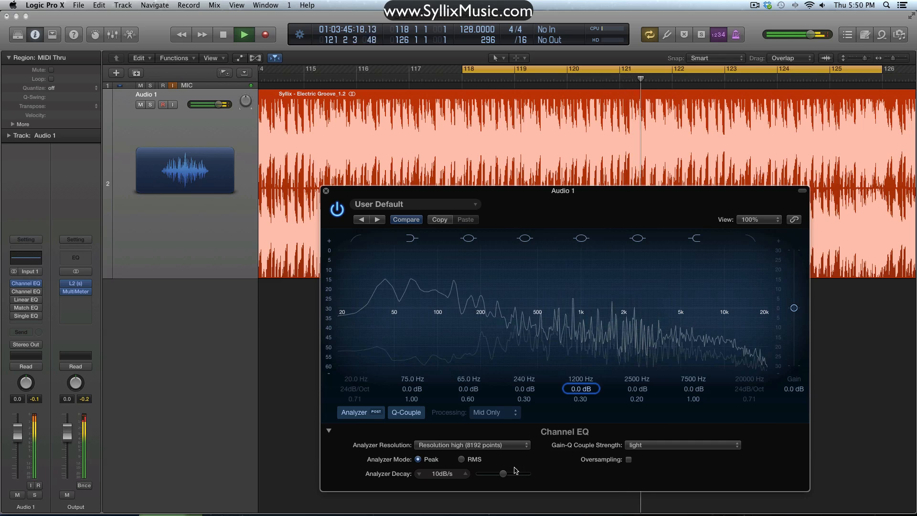
- Compare the RMS and Peak analyzer modes, leaving it on Peak, and raise the Analyzer Decay to 30 dB/s
left_click(461, 459)
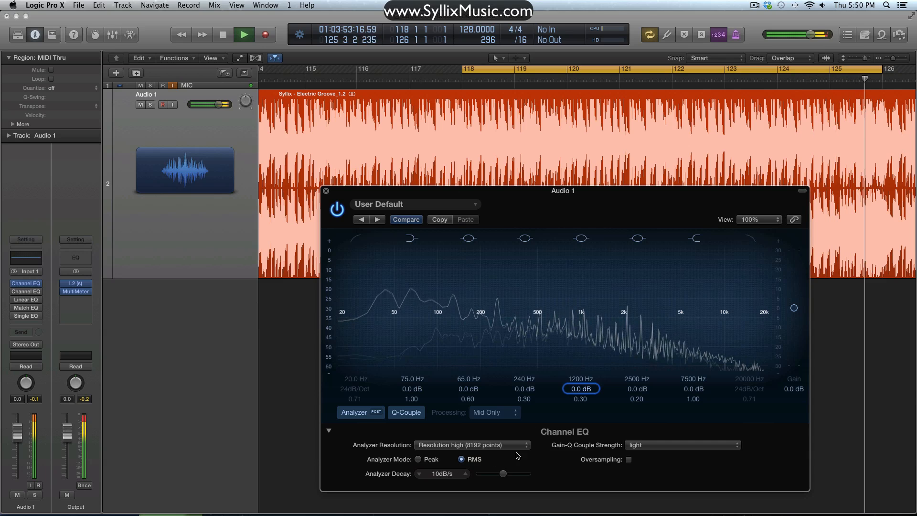
left_click(419, 460)
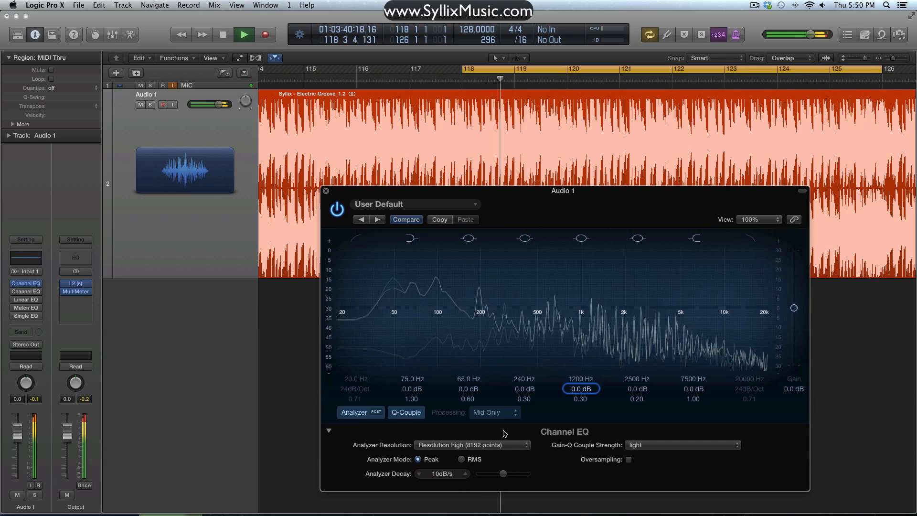
left_click_drag(504, 473, 527, 474)
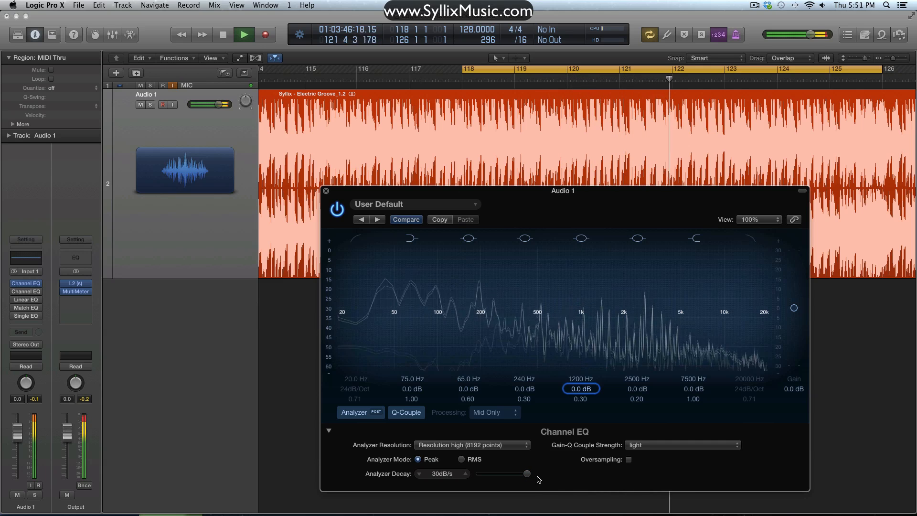
- Set the analyzer to RMS mode with a decay of 0 dB/s and stop playback
left_click(462, 460)
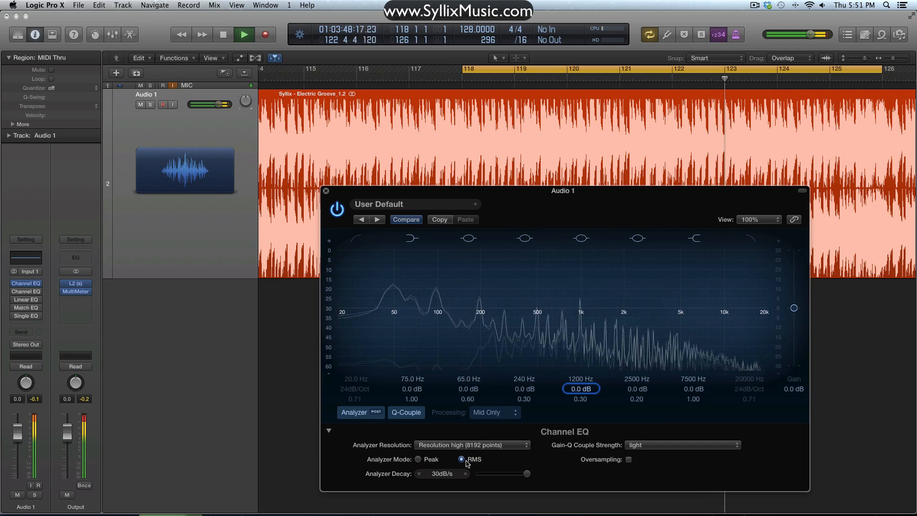
left_click_drag(525, 474, 479, 475)
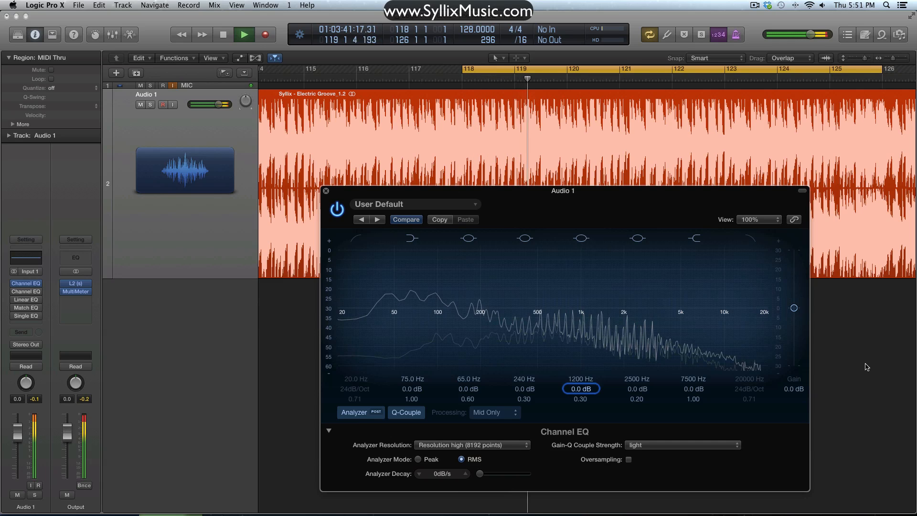
key("space")
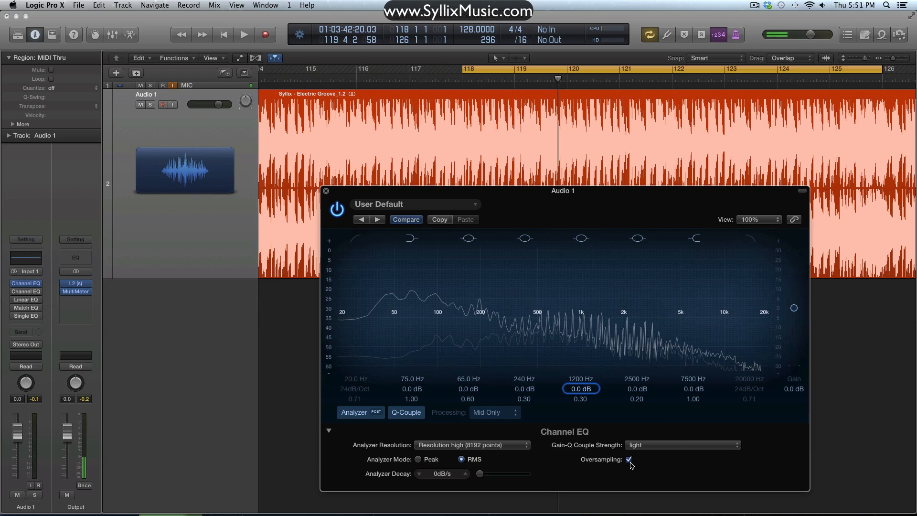
- Turn Oversampling off and set the Gain-Q Couple Strength to strong
left_click(629, 461)
left_click(674, 446)
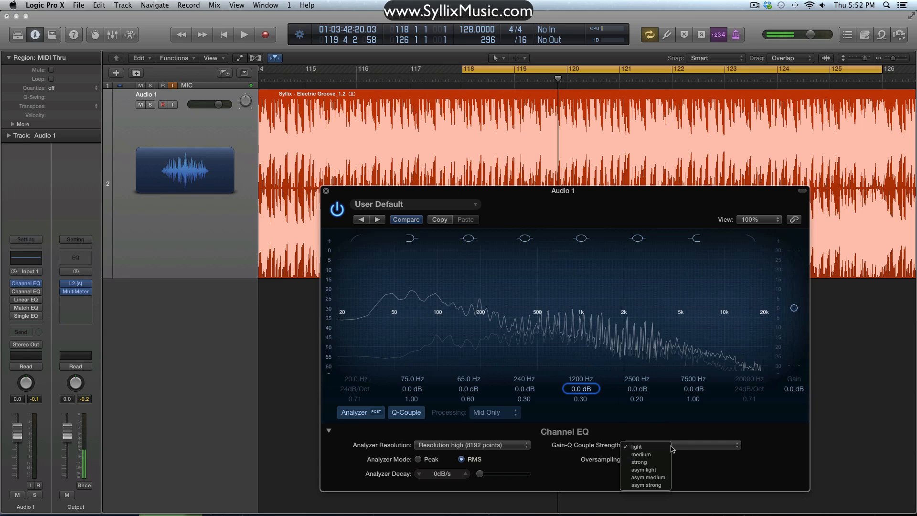
left_click(651, 463)
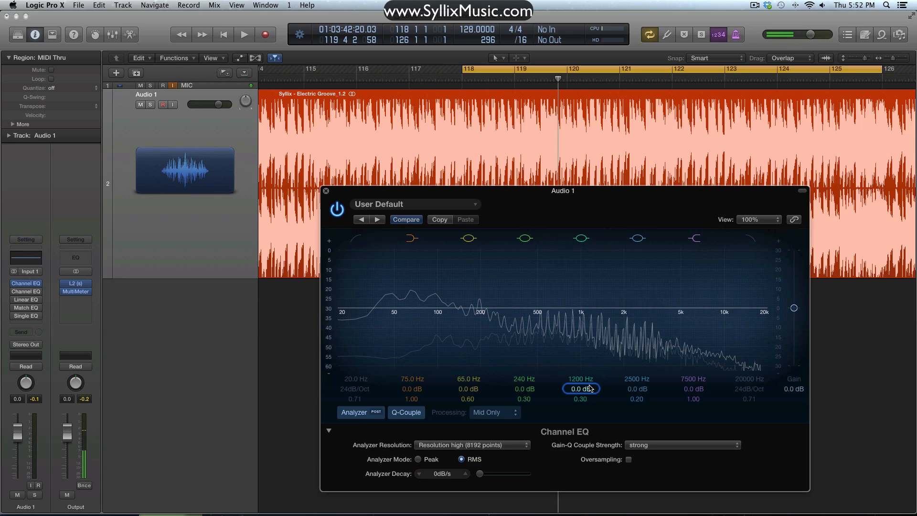
- Swing the 1200 Hz band's gain to +24 dB and -24 dB, and reset it to 0 dB
left_click_drag(591, 388, 591, 344)
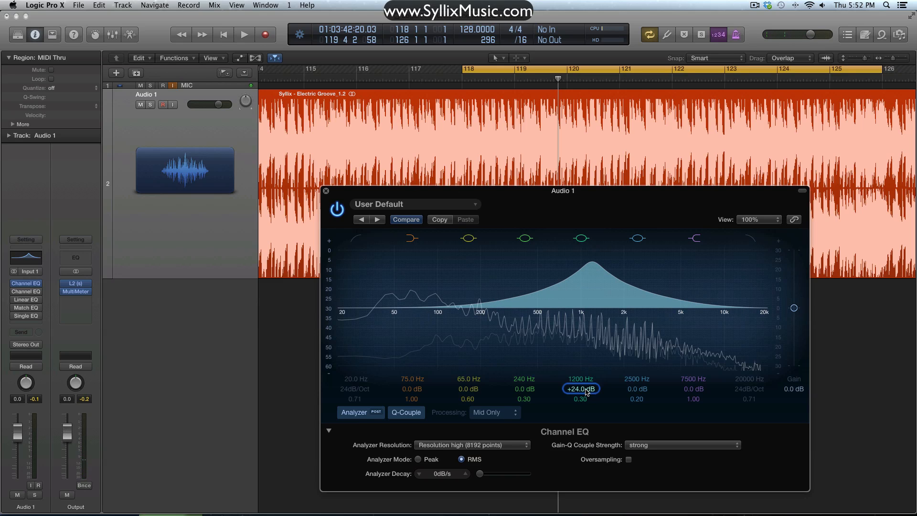
left_click_drag(586, 391, 586, 449)
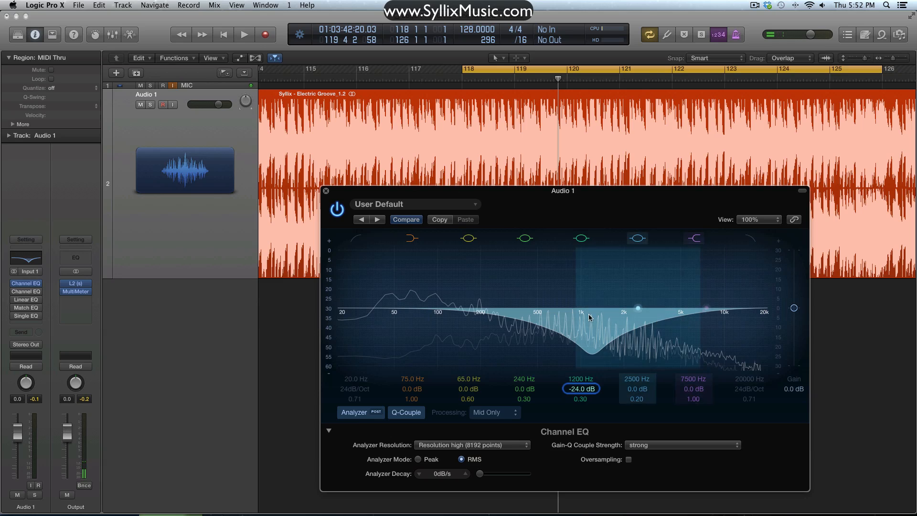
left_click(591, 391, "alt")
- Set the Gain-Q Couple Strength to asym strong and alternate the 1200 Hz band between +24 dB boosts and -24 dB cuts
left_click(640, 445)
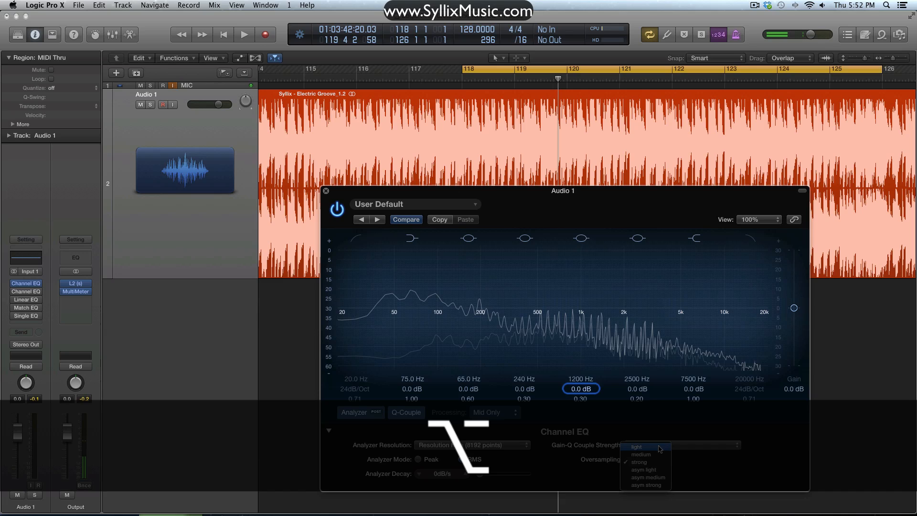
left_click(648, 485)
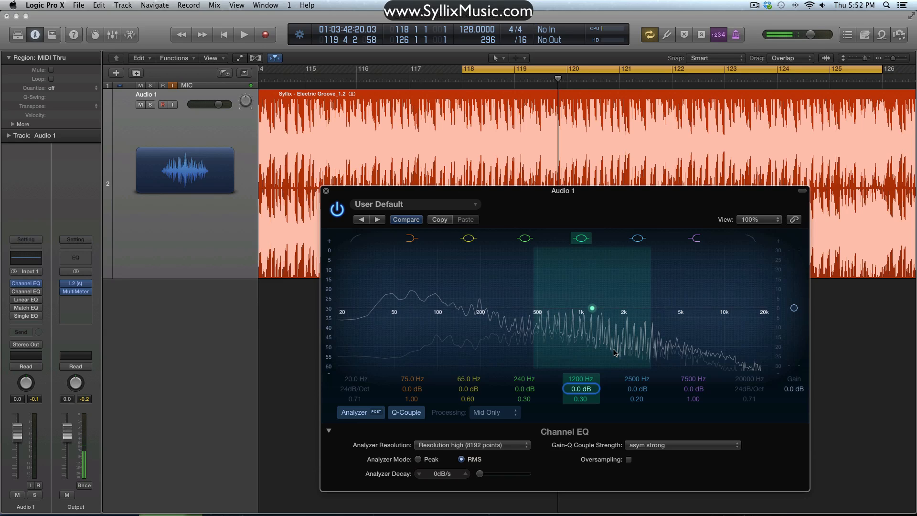
left_click_drag(591, 390, 591, 363)
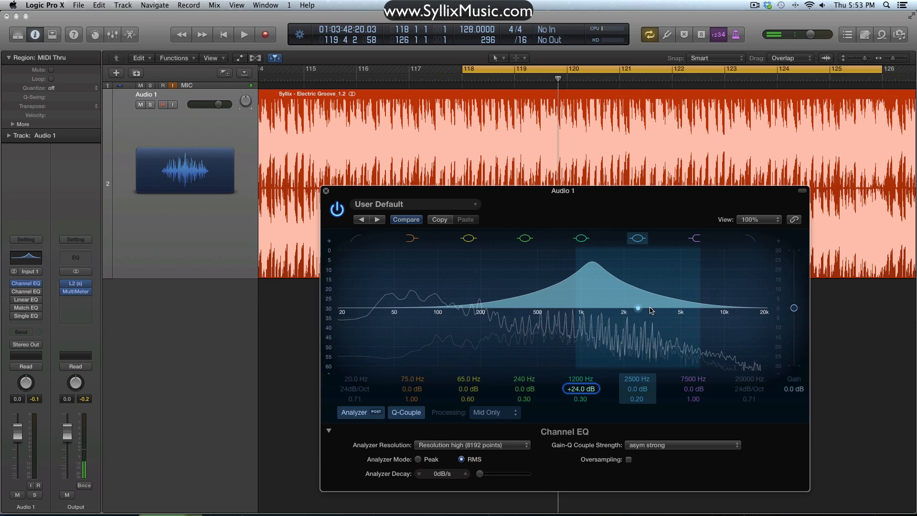
left_click_drag(590, 389, 591, 437)
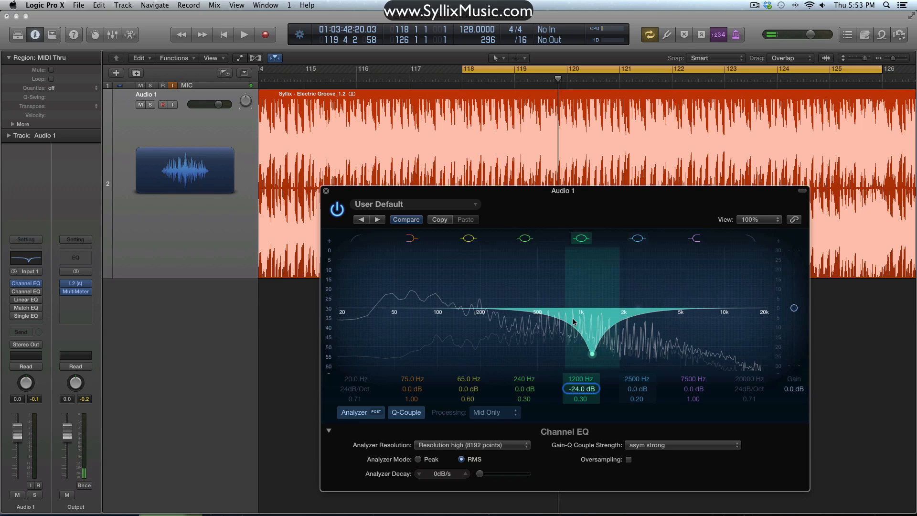
left_click_drag(586, 391, 587, 343)
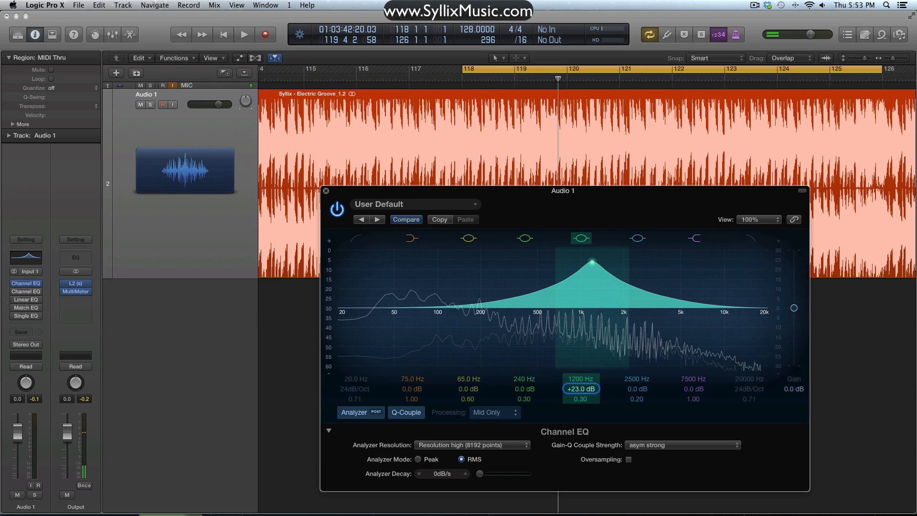
left_click_drag(581, 388, 581, 436)
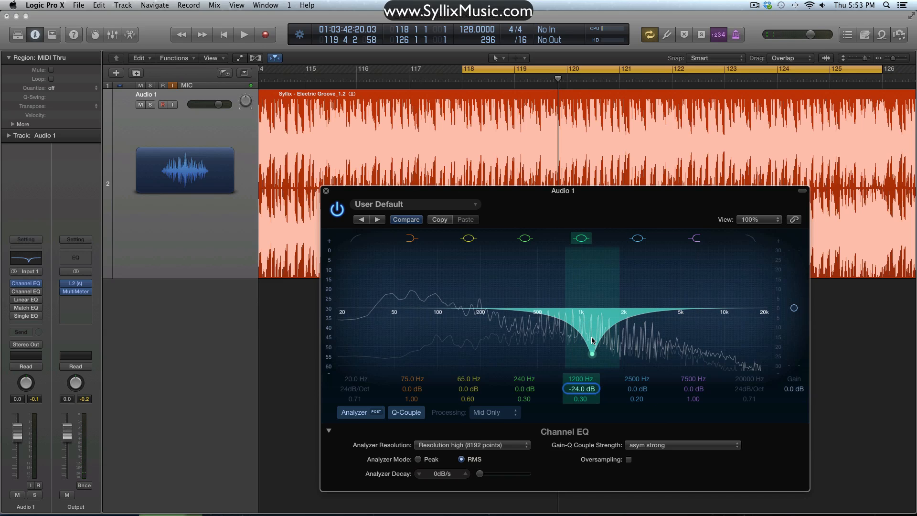
- Set the Gain-Q Couple Strength to light, reset the 1200 Hz band's gain to 0 dB, and boost it to +24 dB
left_click(655, 451)
left_click(651, 450)
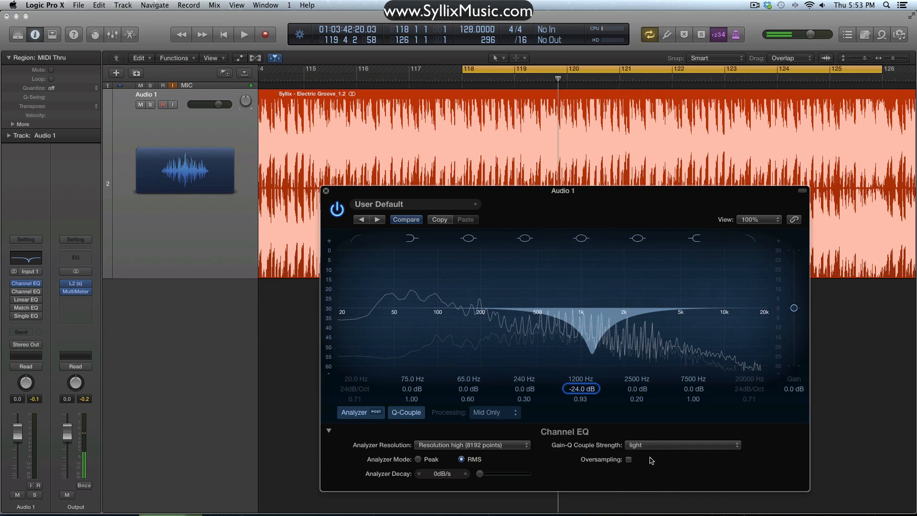
left_click(588, 392, "alt")
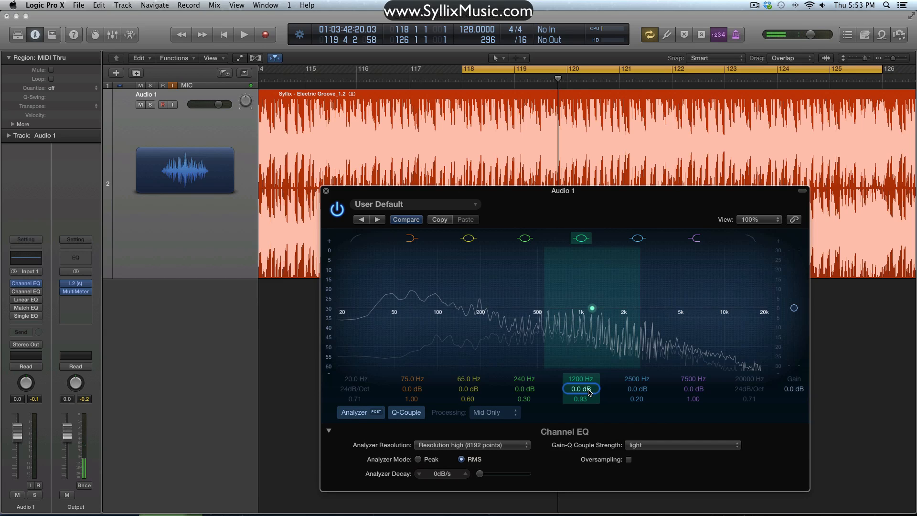
left_click_drag(589, 391, 589, 344)
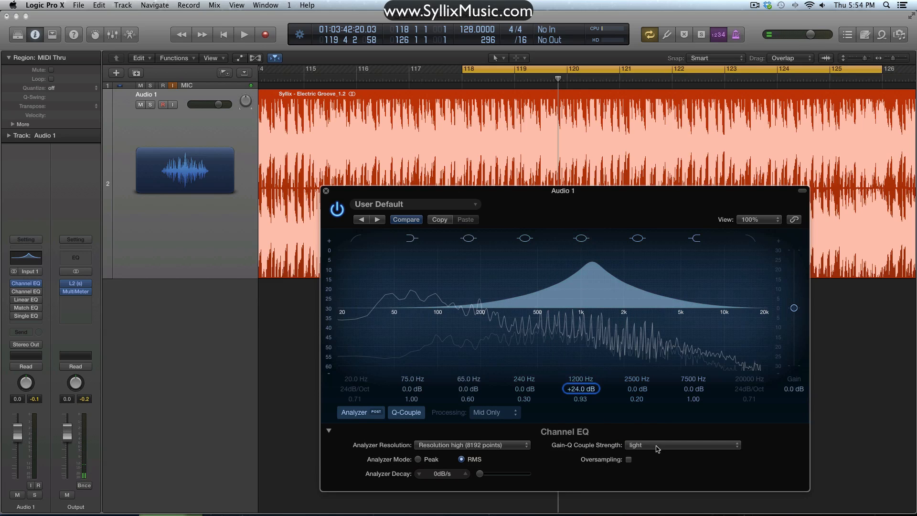
- Set the Gain-Q Couple Strength to strong, boost the 1200 Hz band to +24 dB and reset its gain to 0 dB
left_click(592, 308, "alt")
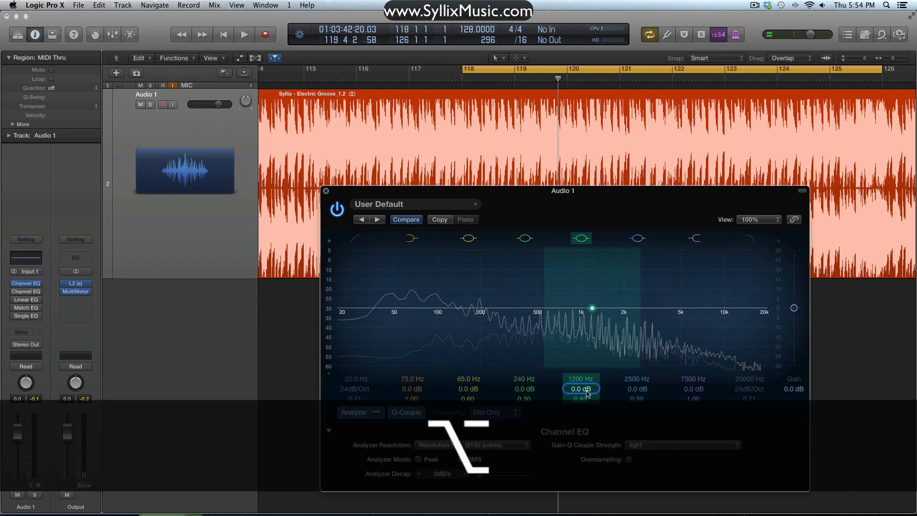
left_click(639, 443)
left_click(639, 462)
left_click_drag(592, 308, 593, 262)
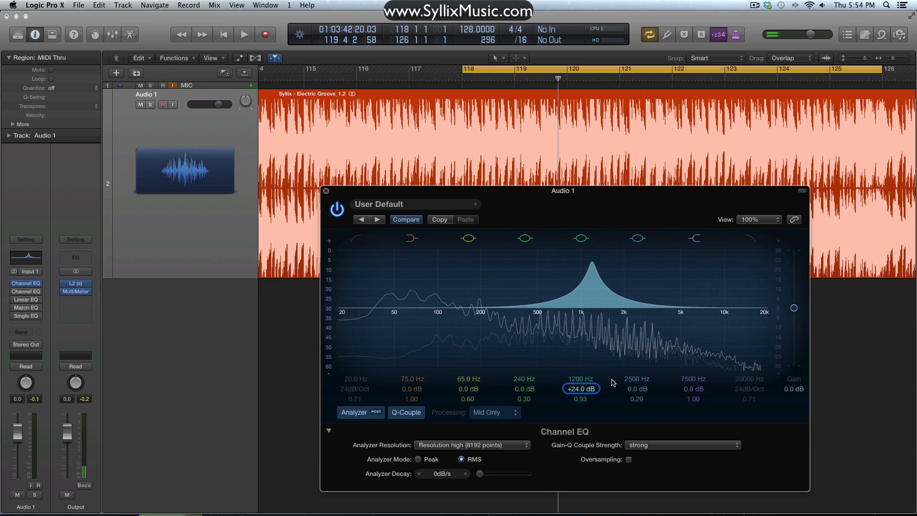
left_click(582, 389, "alt")
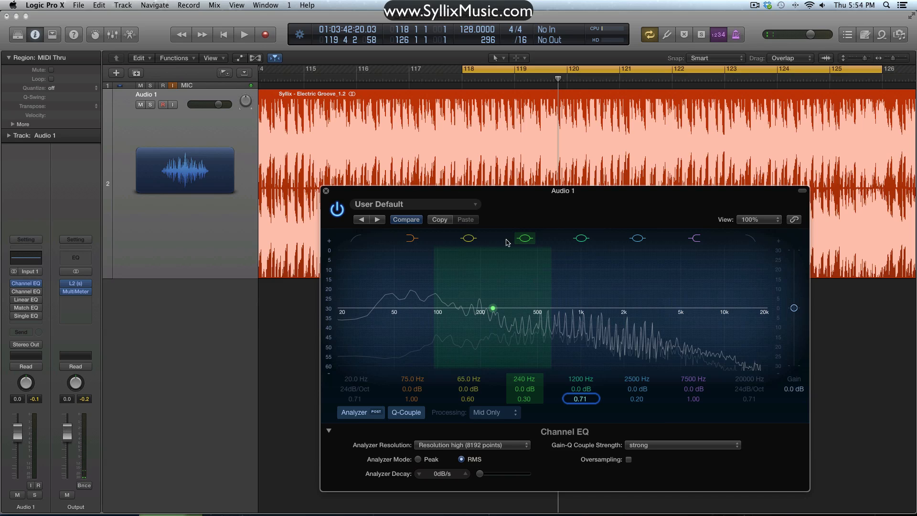
- Set the Channel EQ window's view to 75% and move it aside to make room for other plug-in windows
left_click(781, 222)
left_click(759, 263)
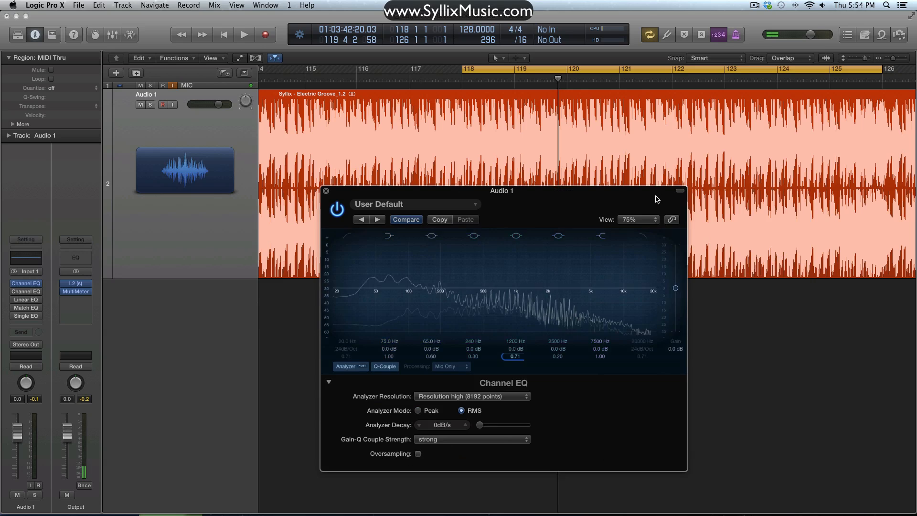
left_click_drag(638, 191, 850, 220)
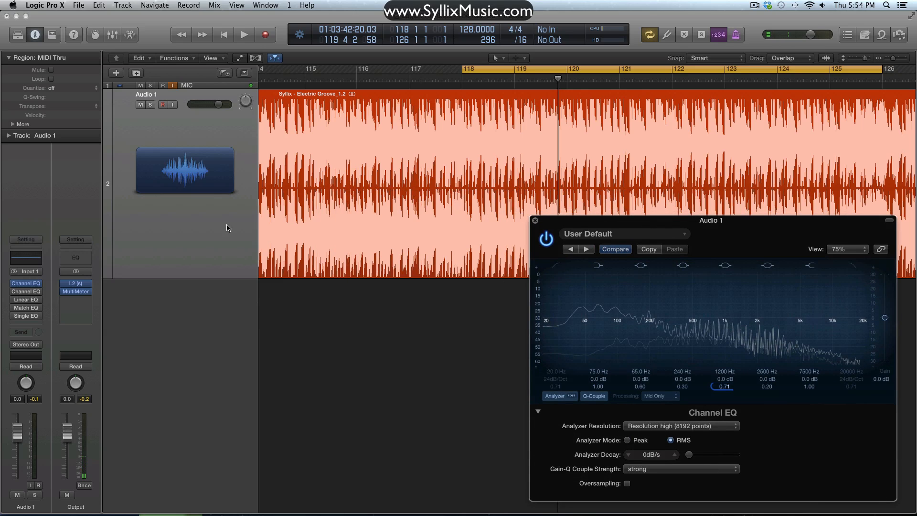
- Open the MultiMeter on the Output and the second Channel EQ on Audio 1, placing that EQ beside the first one
left_click(77, 291)
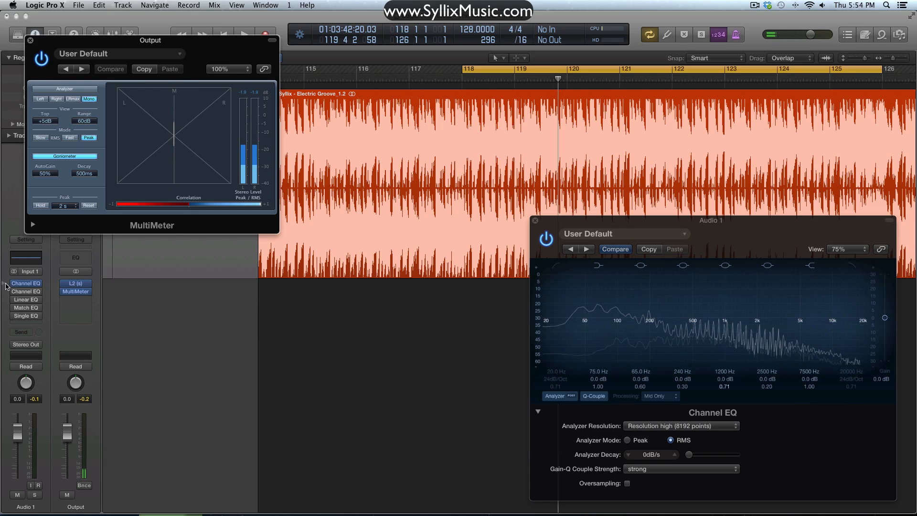
left_click(29, 293)
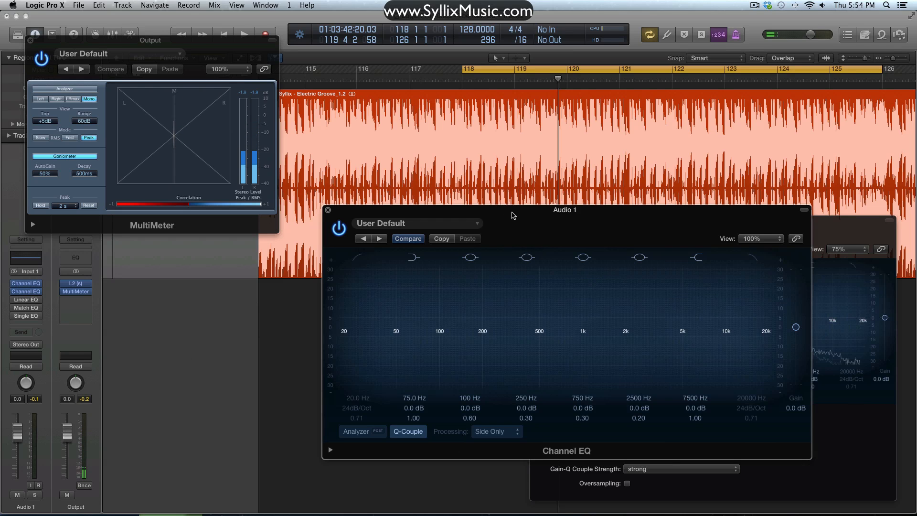
left_click_drag(512, 216, 219, 239)
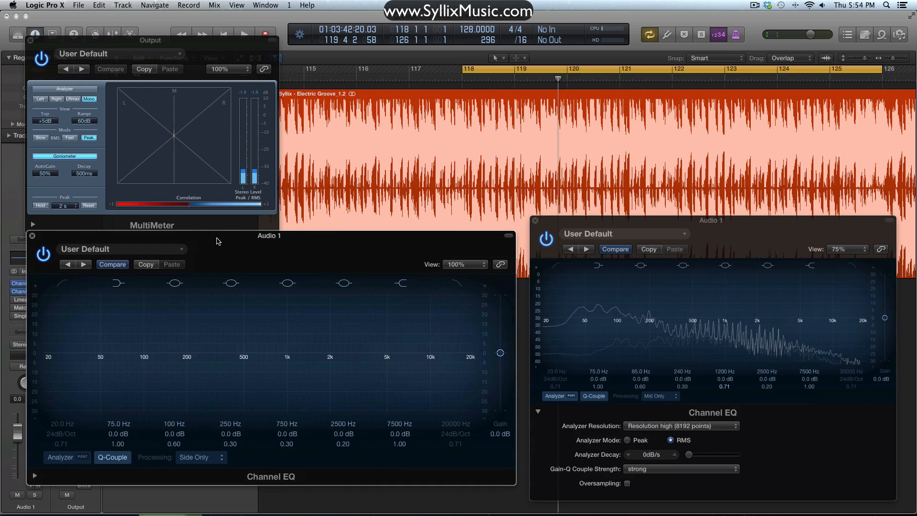
- Set the Mid Only Channel EQ's Analyzer Decay to 30 dB/s
left_click(539, 413)
left_click(539, 412)
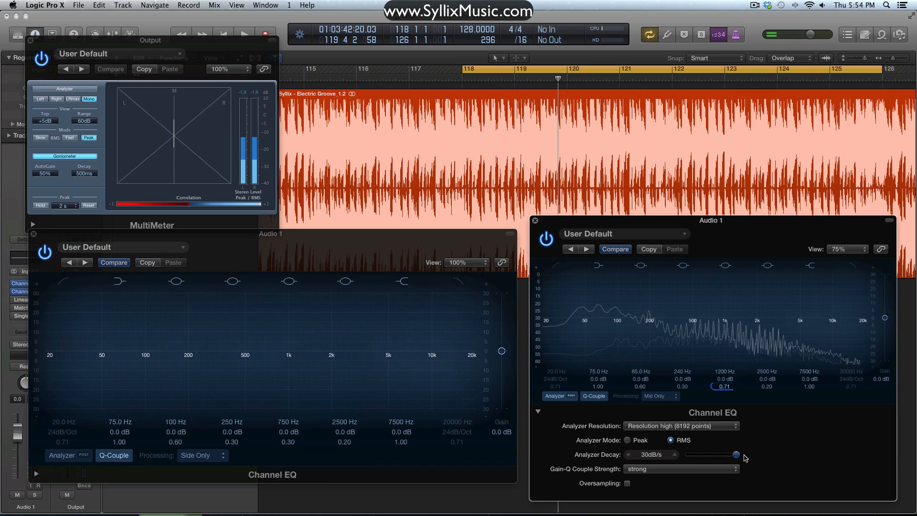
- Set the Side Only Channel EQ to 75% view, 30 dB/s Analyzer Decay and high resolution (8192 points), with Oversampling on
left_click(35, 474)
left_click_drag(327, 244, 331, 169)
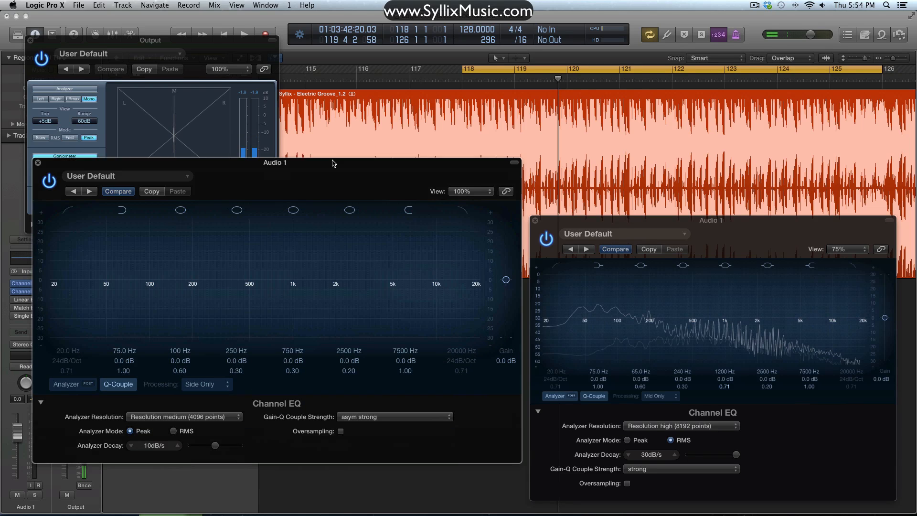
left_click(470, 186)
left_click(474, 230)
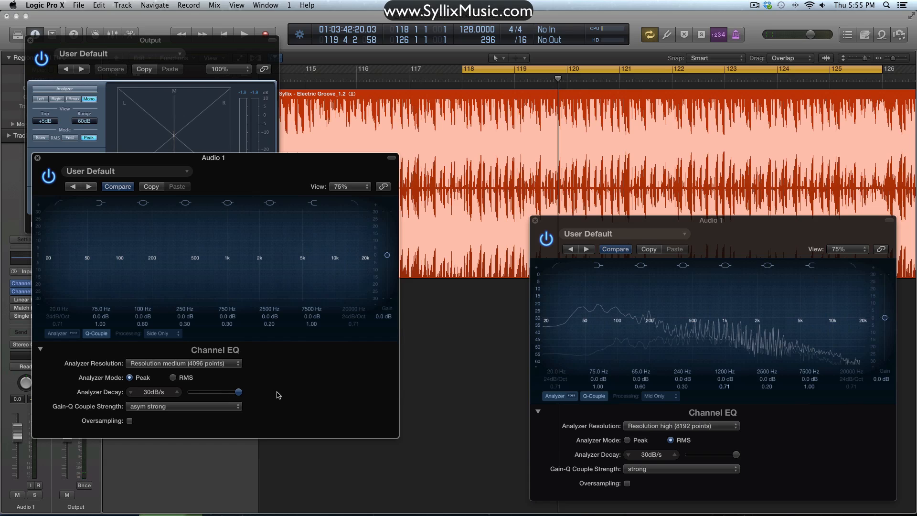
left_click(184, 363)
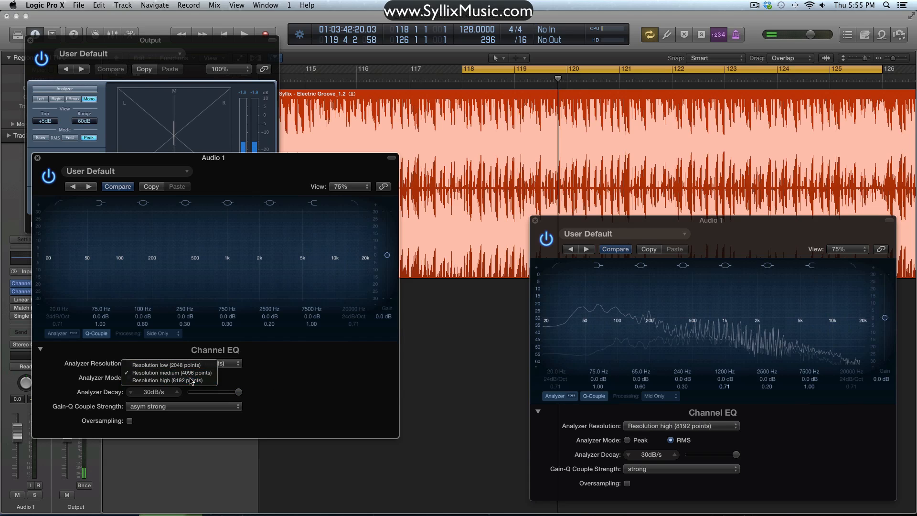
left_click(157, 378)
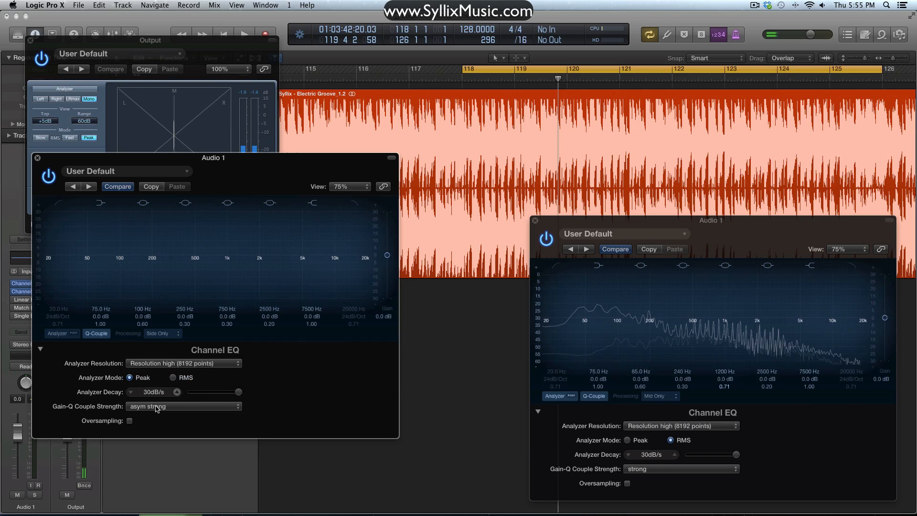
- Enable Oversampling in the Mid Only Channel EQ and set its Gain-Q Couple Strength to asym strong
left_click(628, 484)
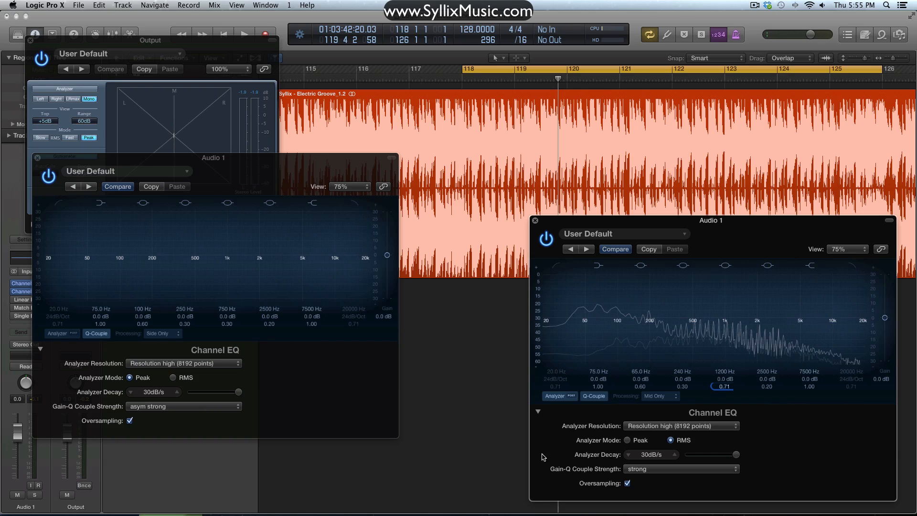
left_click(673, 473)
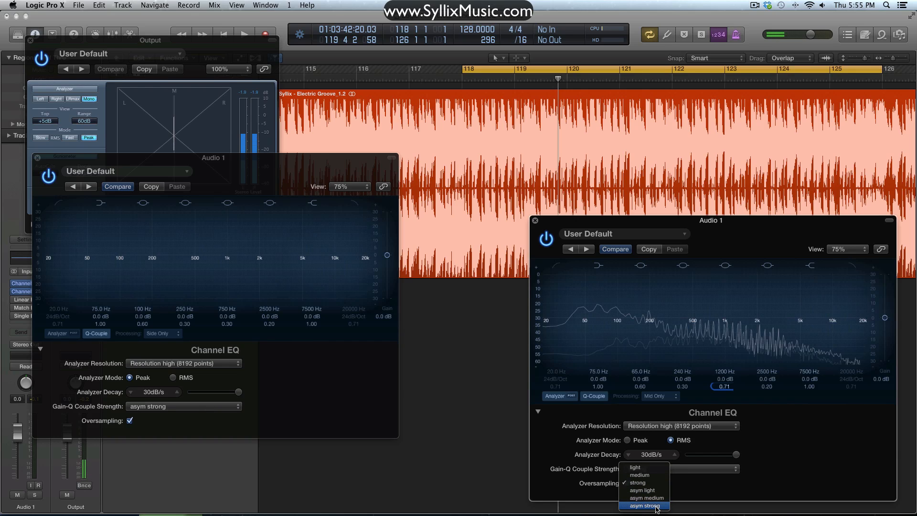
left_click(657, 507)
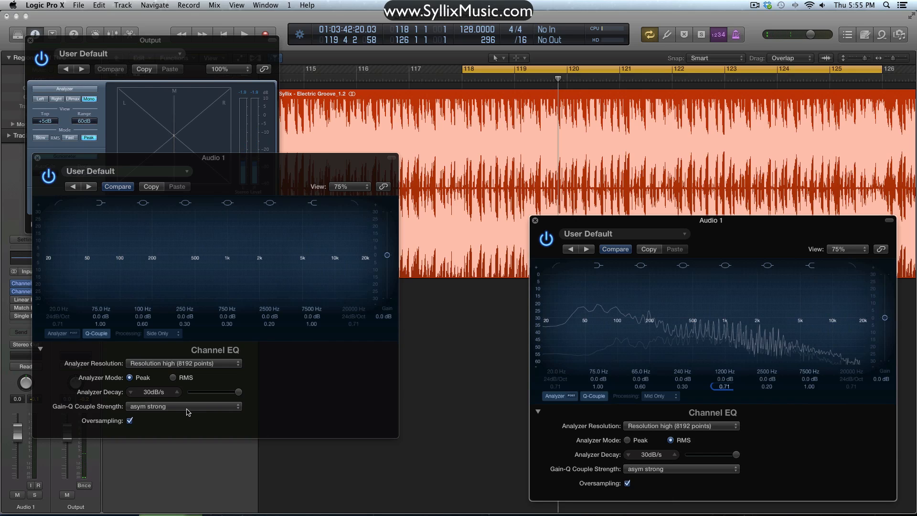
- Collapse the extended settings of both Channel EQs and line their windows up side by side below the audio region
left_click(538, 412)
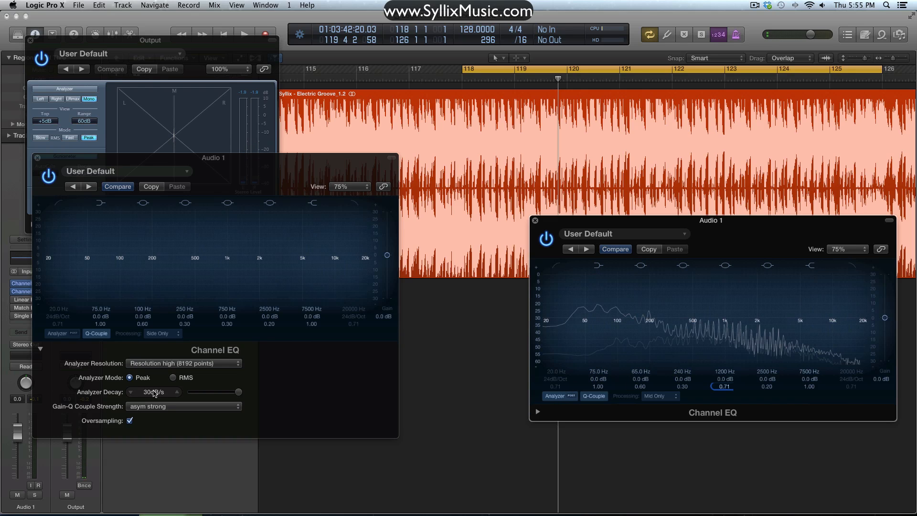
left_click(41, 349)
left_click_drag(241, 158, 796, 292)
left_click(14, 291)
left_click_drag(697, 220, 287, 299)
left_click_drag(686, 293, 577, 293)
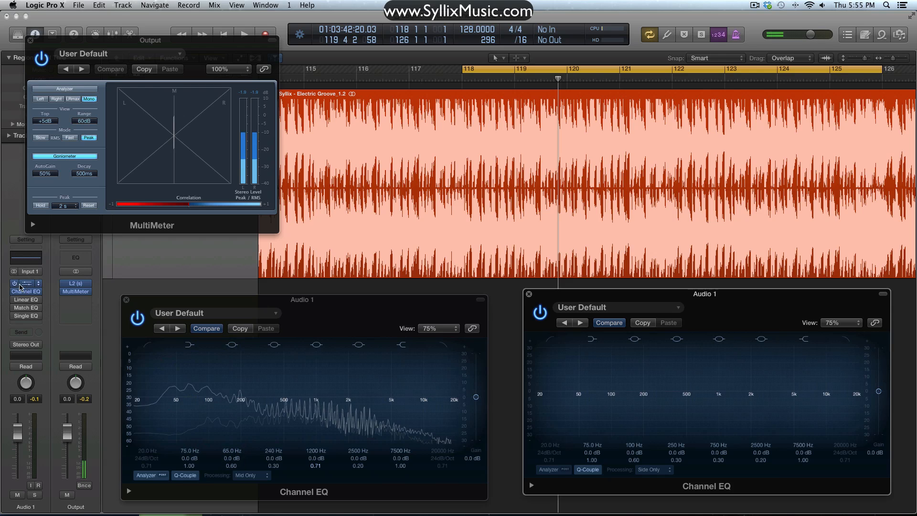
left_click(14, 283)
left_click(13, 284)
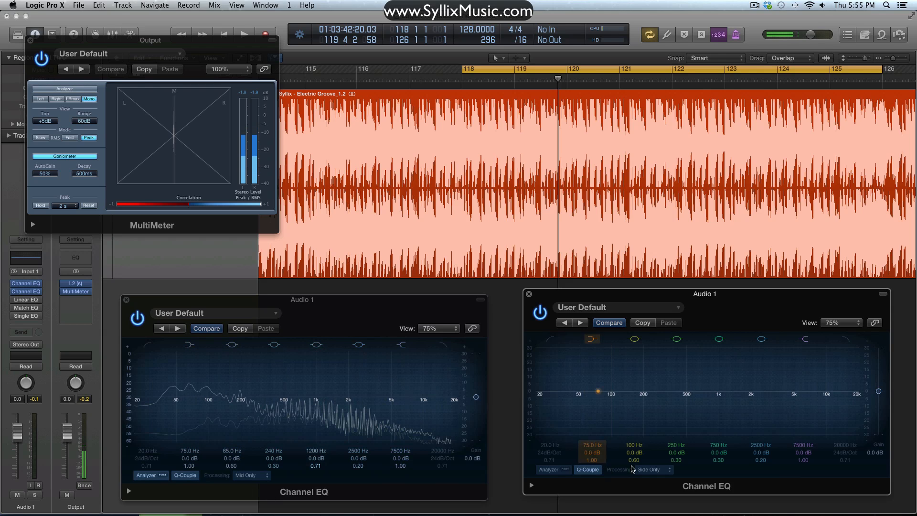
left_click_drag(578, 296, 567, 301)
left_click_drag(444, 304, 452, 303)
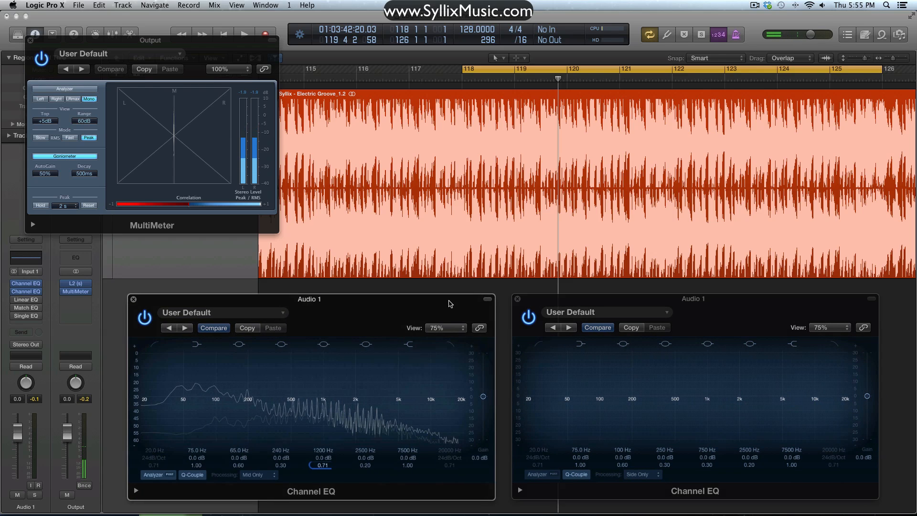
- During playback, turn on the Side Only EQ's analyzer and cut the Mid Only EQ's low shelf to about -23 dB at 196 Hz
key("space")
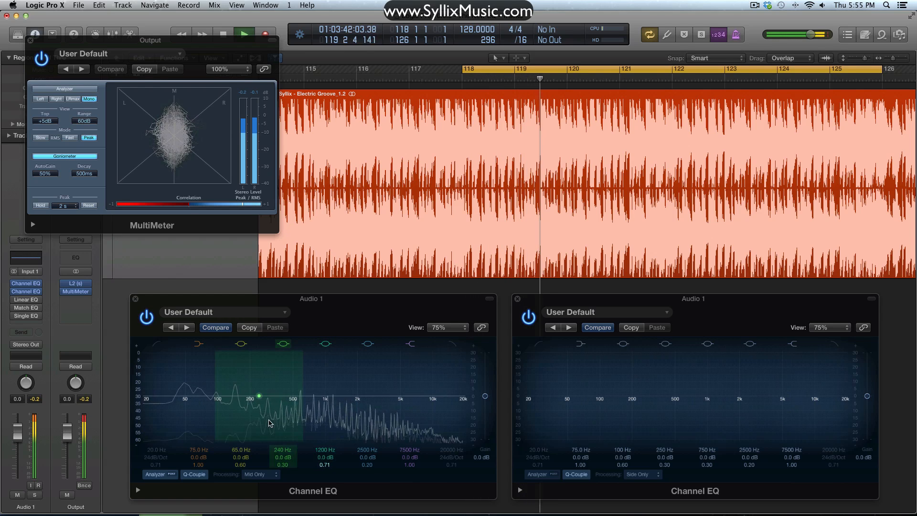
left_click(542, 474)
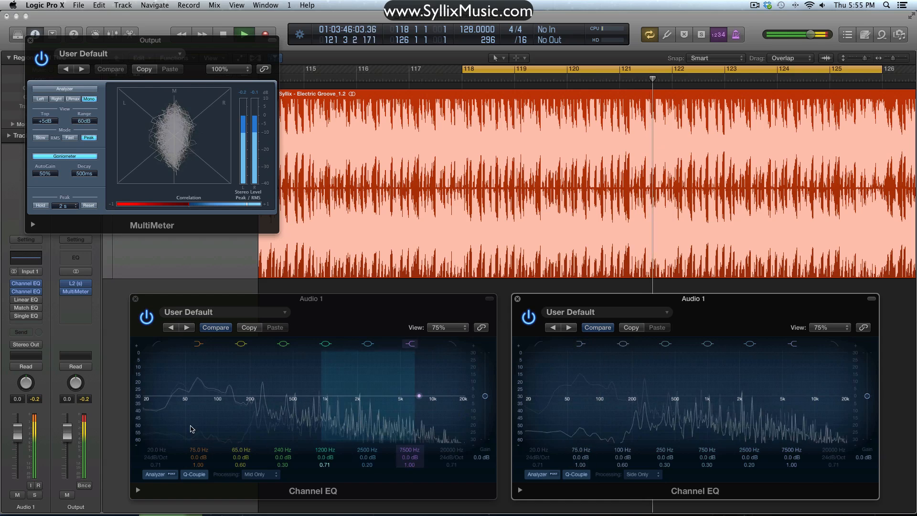
left_click_drag(230, 406, 279, 453)
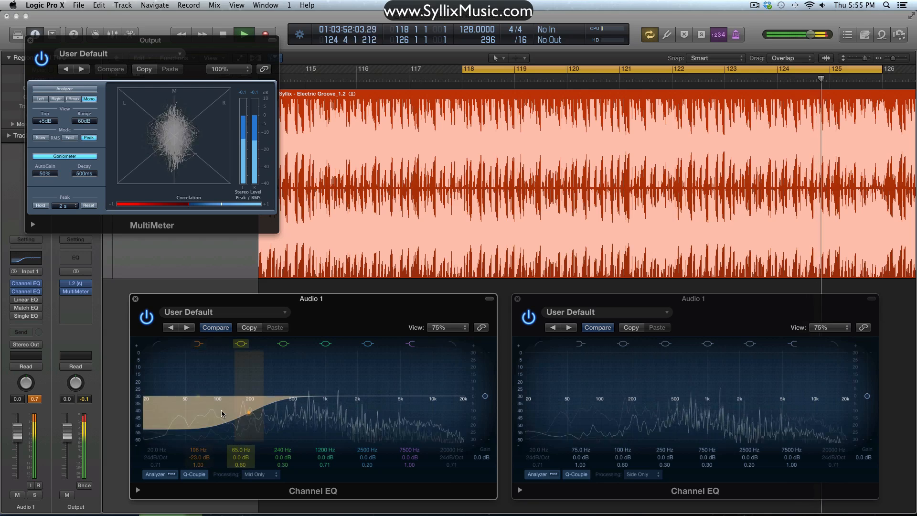
key("space")
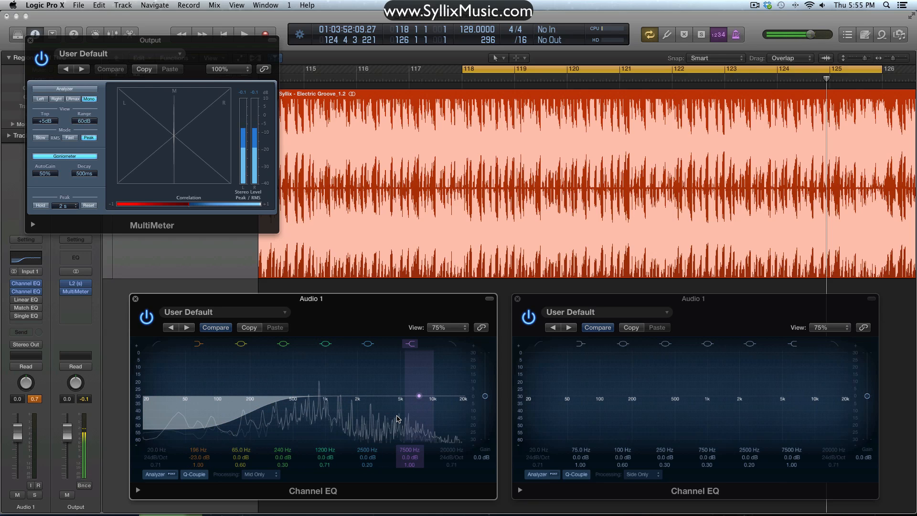
- Move the Mid Only EQ's low shelf to 220 Hz during playback, stop, and reset the shelf's gain to 0 dB
key("space")
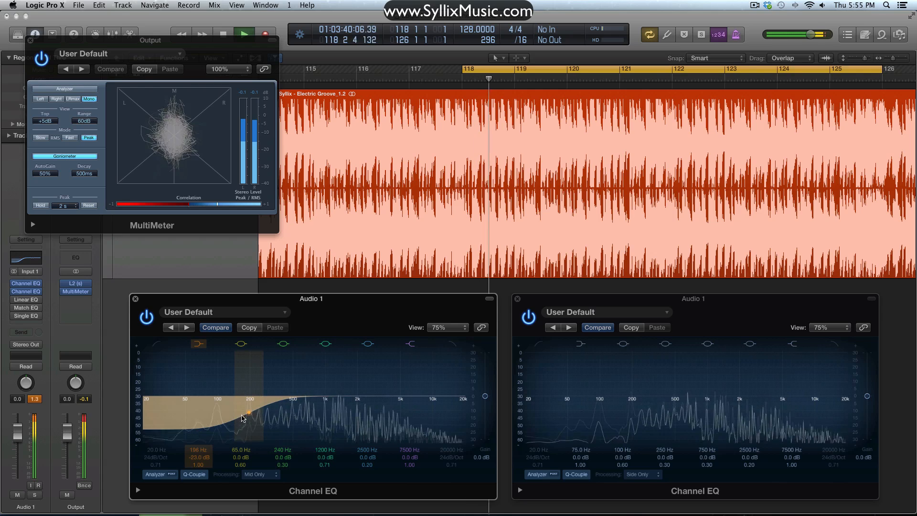
left_click_drag(249, 419, 251, 419)
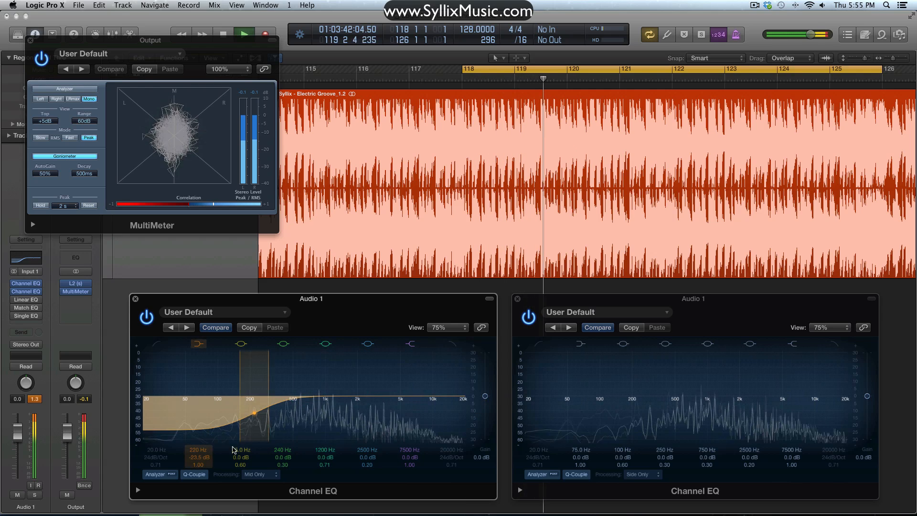
key("space")
left_click(206, 458, "alt")
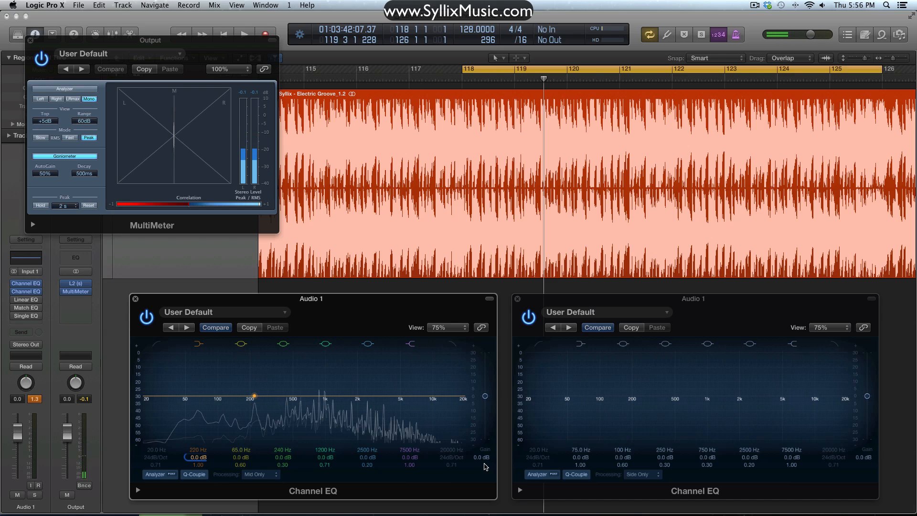
- Play the track, lower the Mid Only EQ's master gain to -24 dB, reset it to 0 dB and stop playback
key("space")
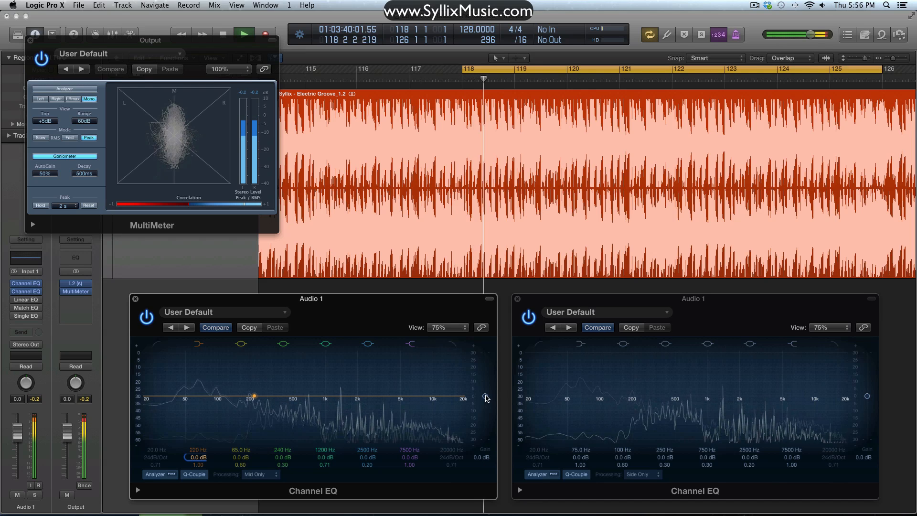
left_click_drag(485, 396, 487, 460)
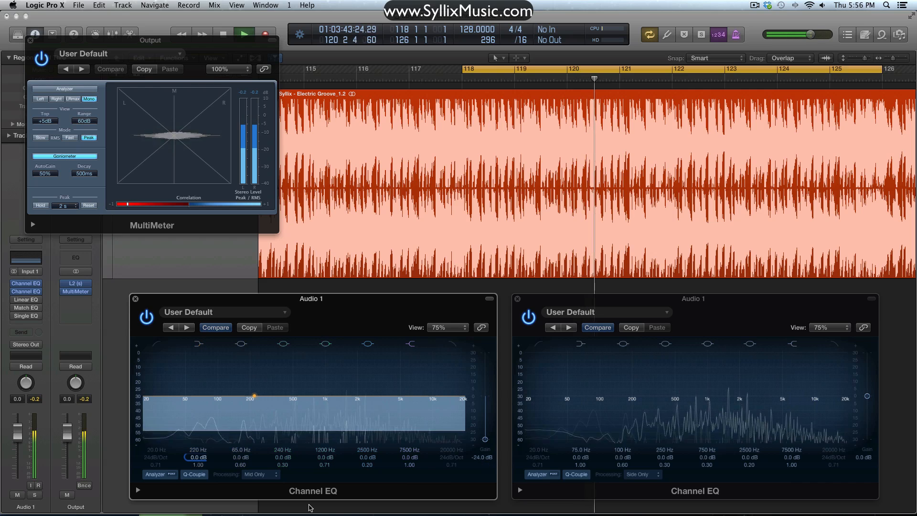
left_click(485, 440, "alt")
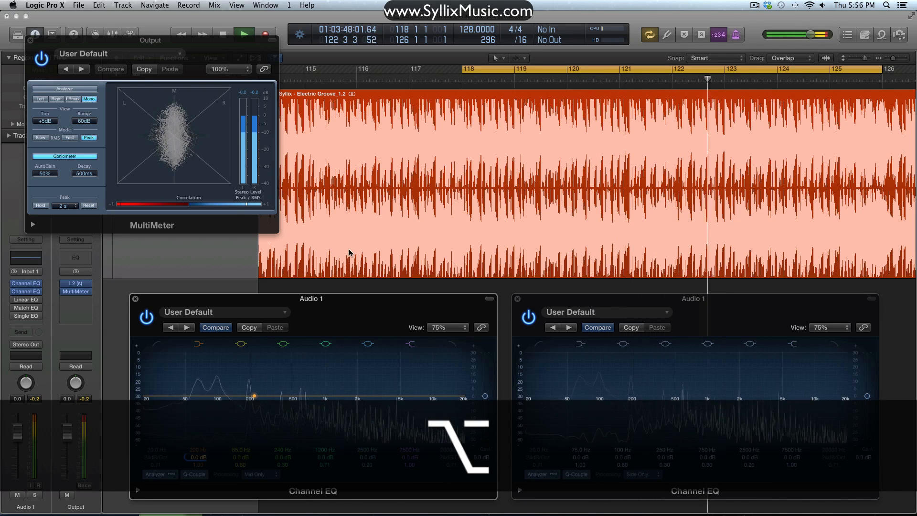
key("space")
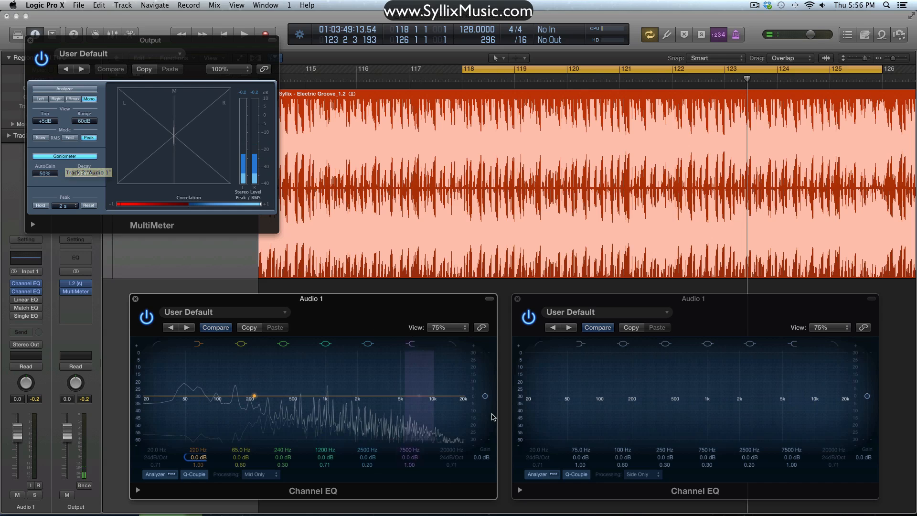
- During playback, drop the Mid Only EQ's master gain to -24 dB and reset it, and lower the Side Only EQ's master gain to -24 dB
key("space")
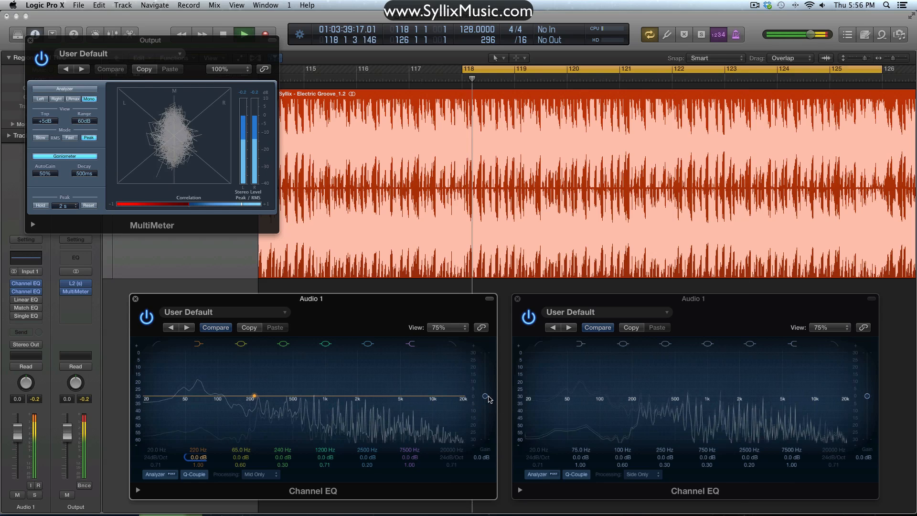
left_click_drag(486, 397, 486, 442)
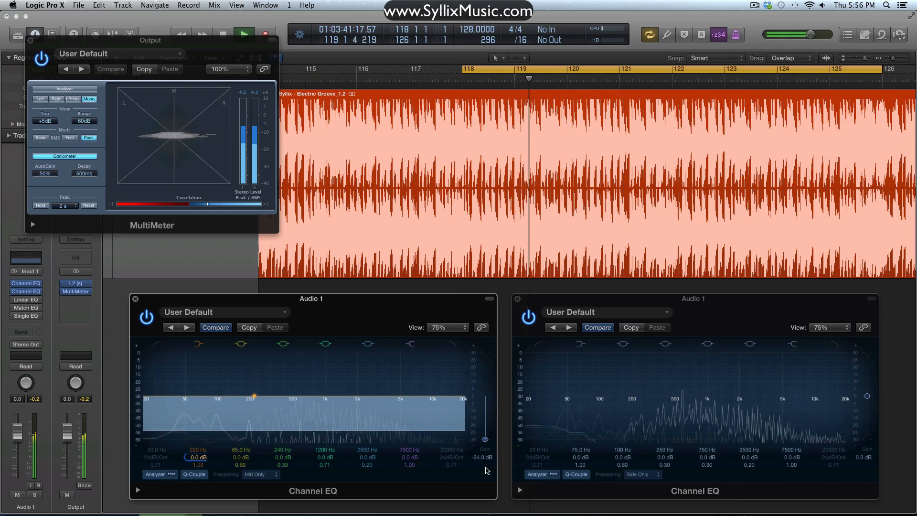
left_click(485, 442, "alt")
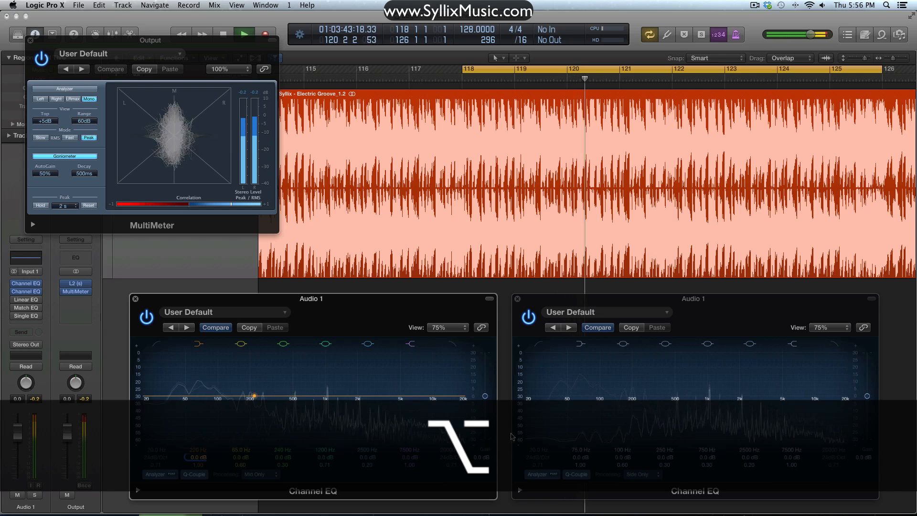
left_click_drag(868, 398, 866, 515)
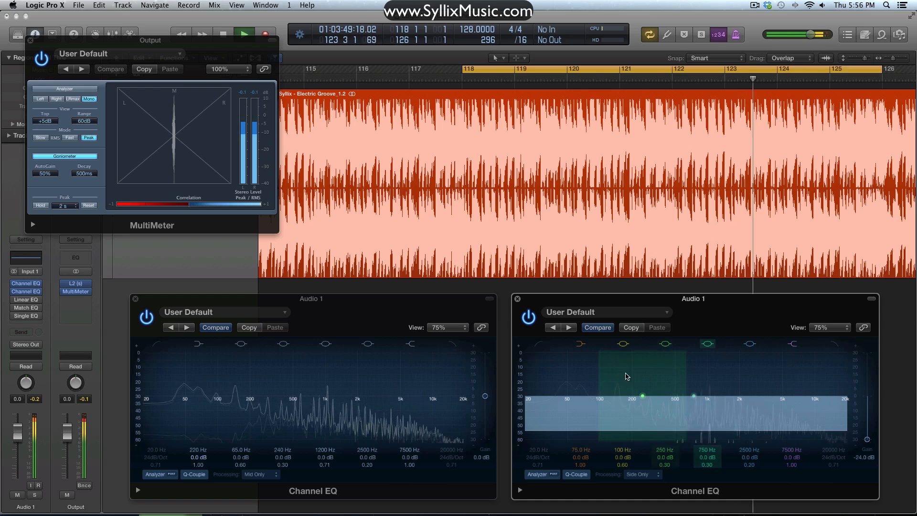
- During playback, reset the Side Only EQ's master gain, cut the Mid Only EQ's to -24 dB, and try Side Only at +8 dB before resetting it
left_click(868, 440, "alt")
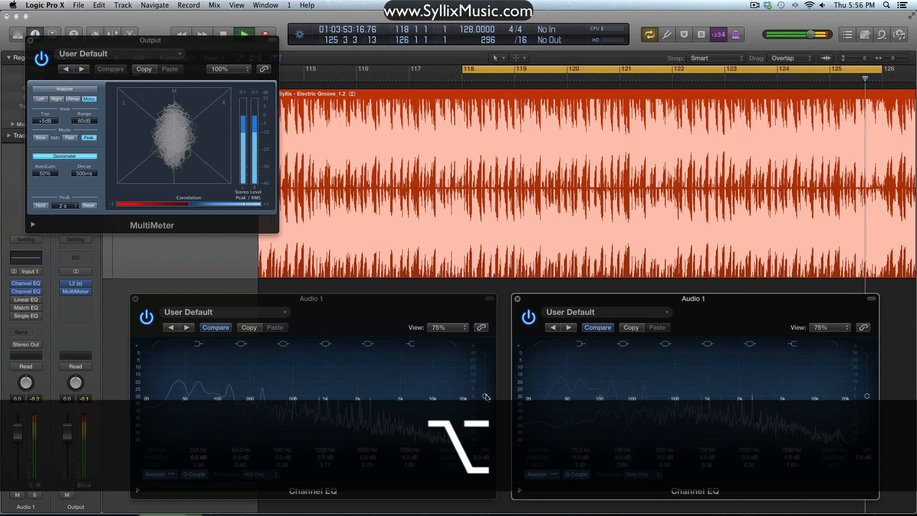
left_click_drag(485, 396, 484, 450)
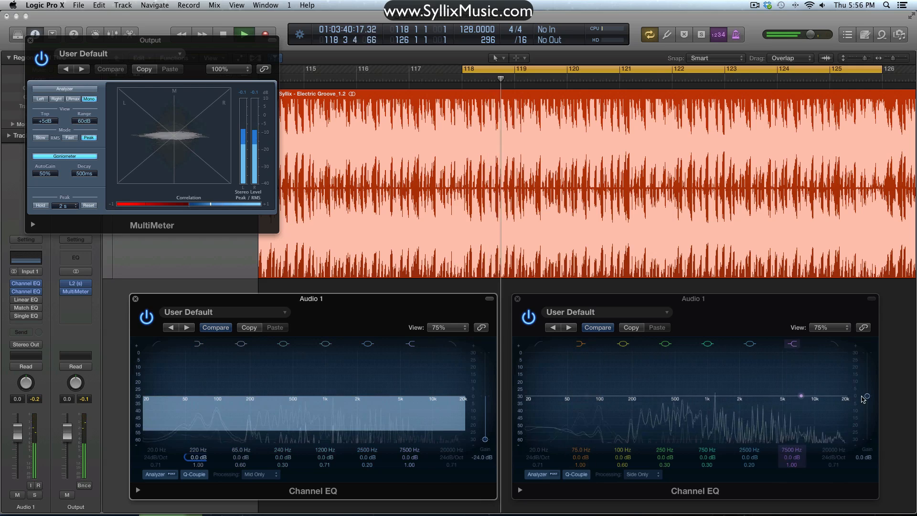
left_click_drag(868, 396, 869, 382)
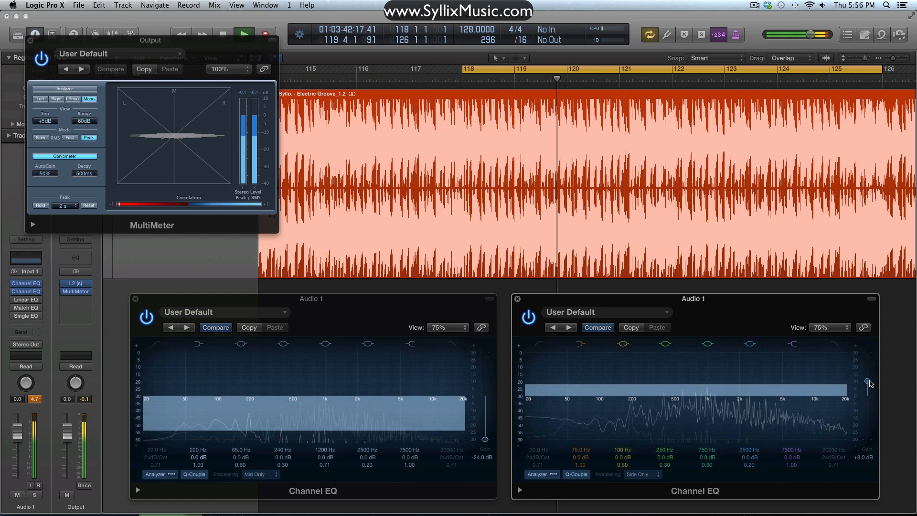
left_click(869, 385, "alt")
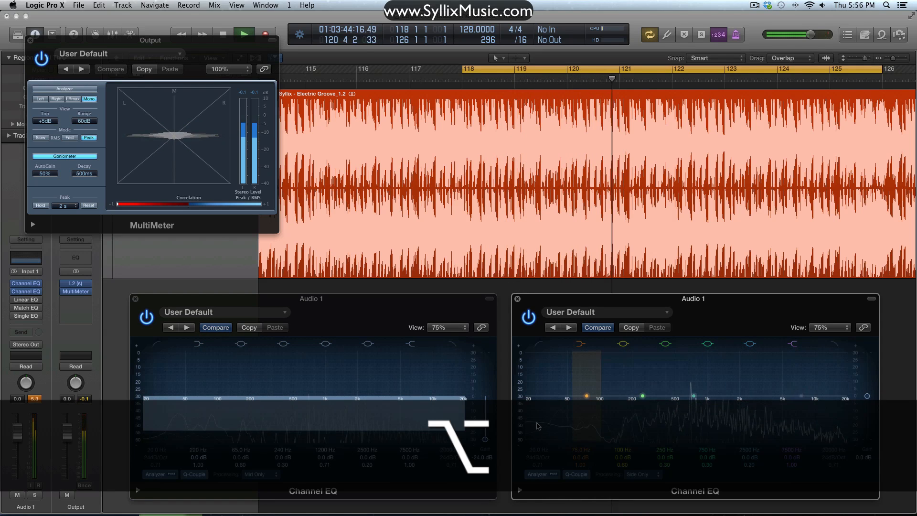
- Try the Mid Only EQ's master gain boosted during playback and at -24 dB while stopped, resetting it to 0 dB each time
left_click(486, 439, "alt")
left_click_drag(486, 396, 486, 384)
left_click(486, 385, "alt")
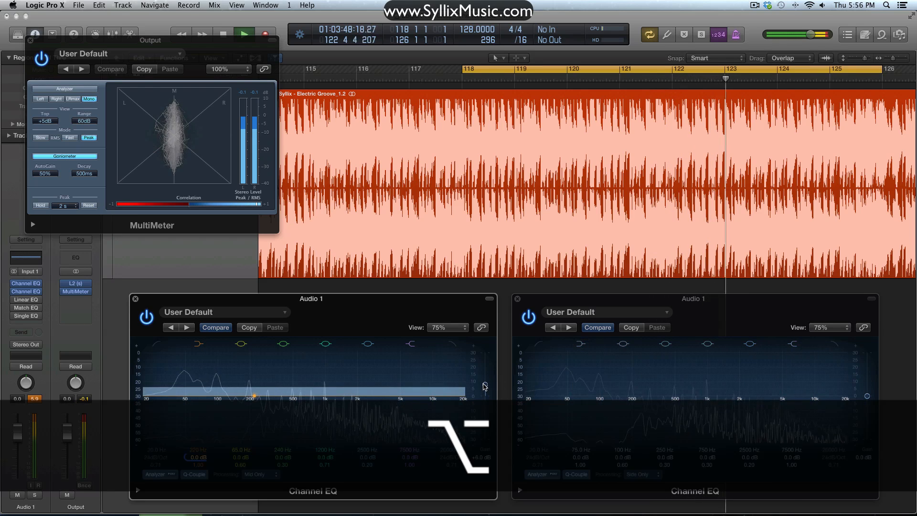
key("space")
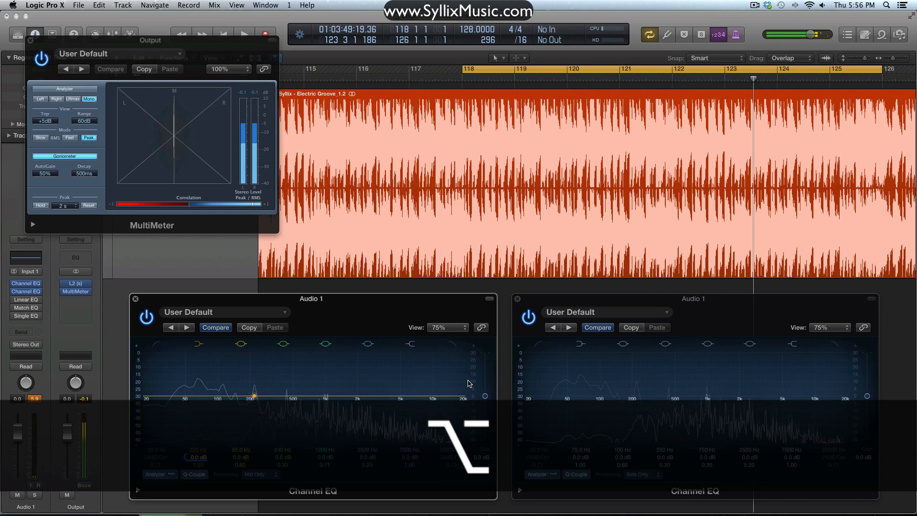
left_click_drag(485, 396, 516, 467)
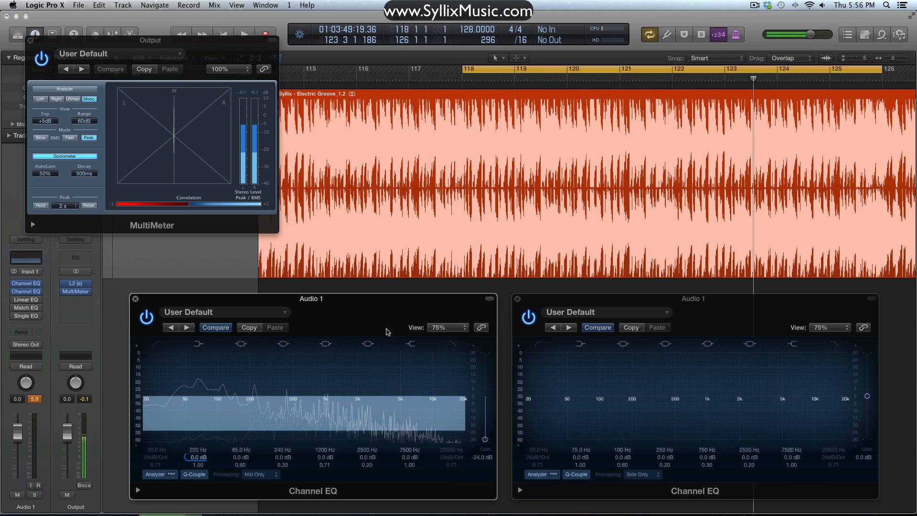
left_click(486, 441, "alt")
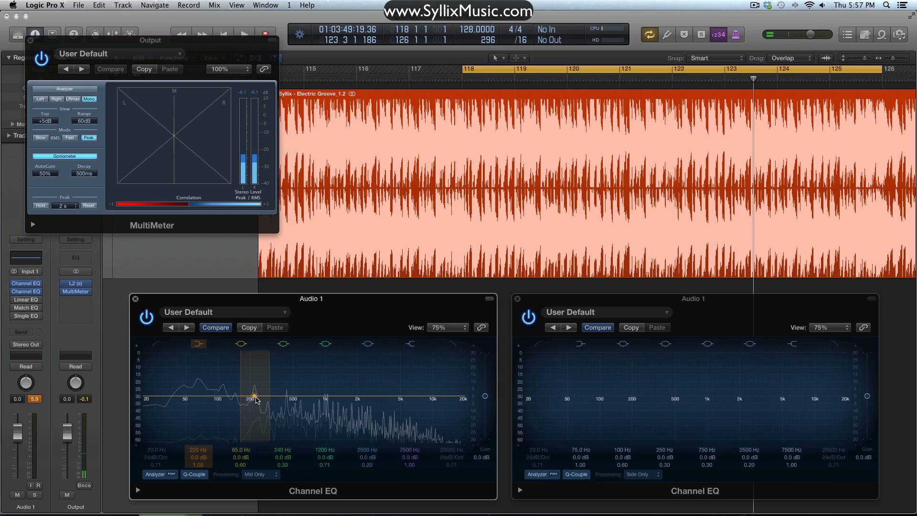
- Set the Mid Only EQ's low shelf to 80 Hz at 0 dB and boost its lowest bell to +3.5 dB at 132 Hz
left_click_drag(256, 399, 270, 396)
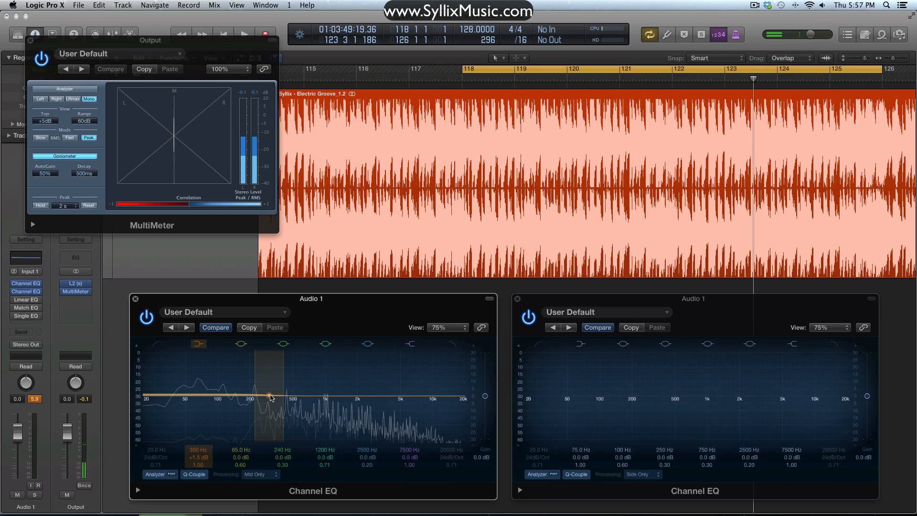
left_click(270, 397, "alt")
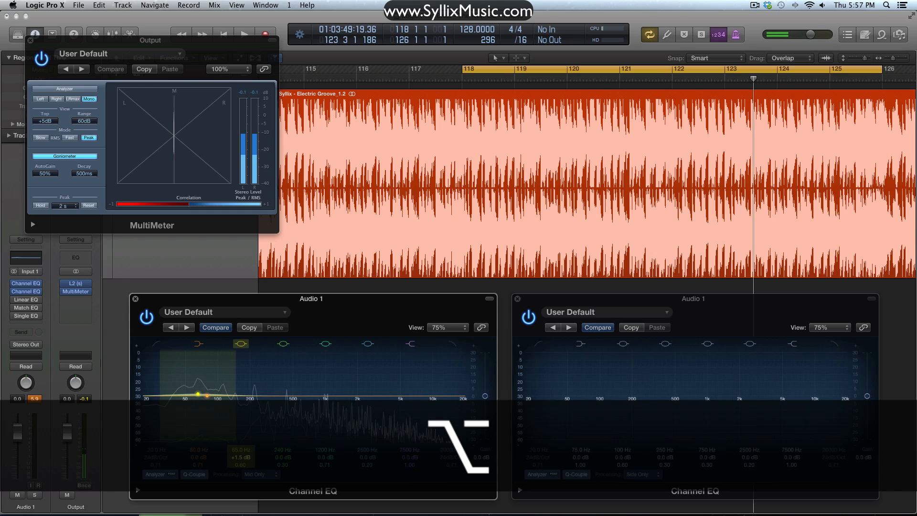
left_click_drag(198, 394, 233, 385)
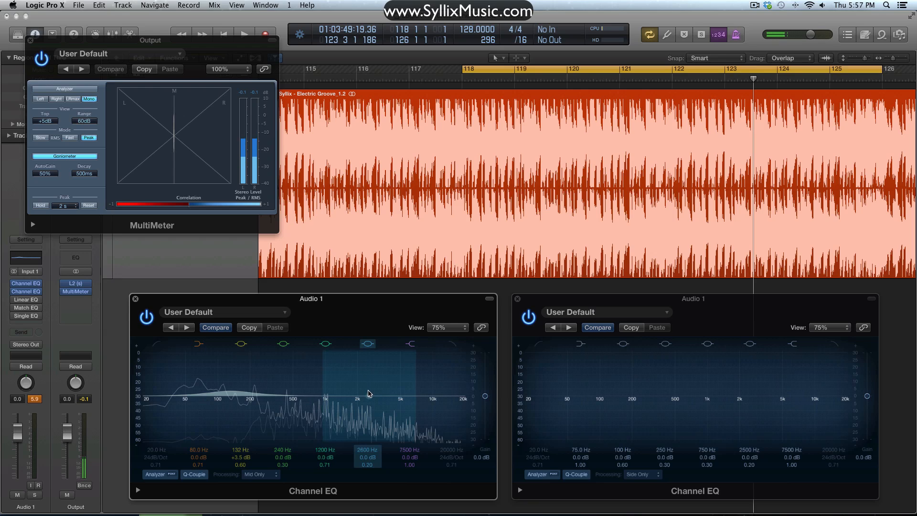
- Boost the Mid Only EQ's highest bell band to +5.5 dB at 2050 Hz with a Q of 1.00
left_click_drag(368, 393, 372, 385)
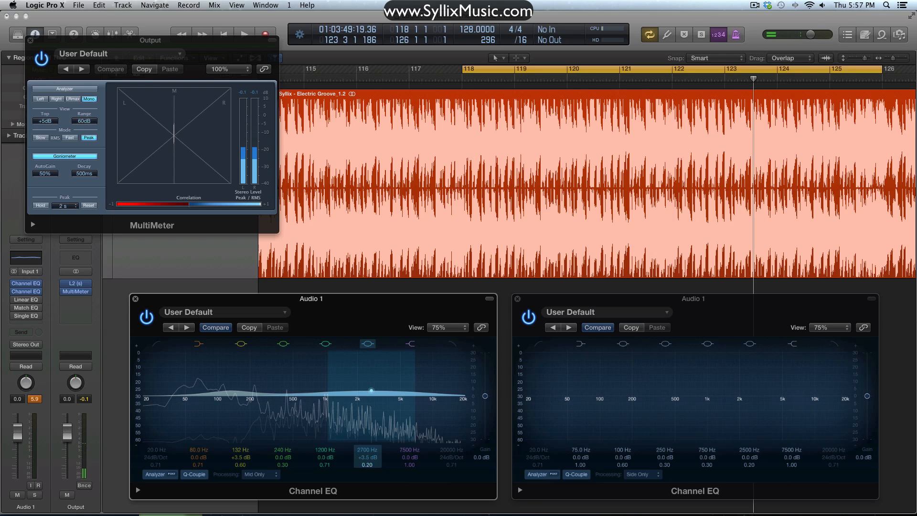
left_click_drag(367, 465, 368, 450)
mouse_move(370, 381)
left_mouse_down()
mouse_move(343, 380)
mouse_move(377, 380)
mouse_move(361, 380)
left_mouse_up()
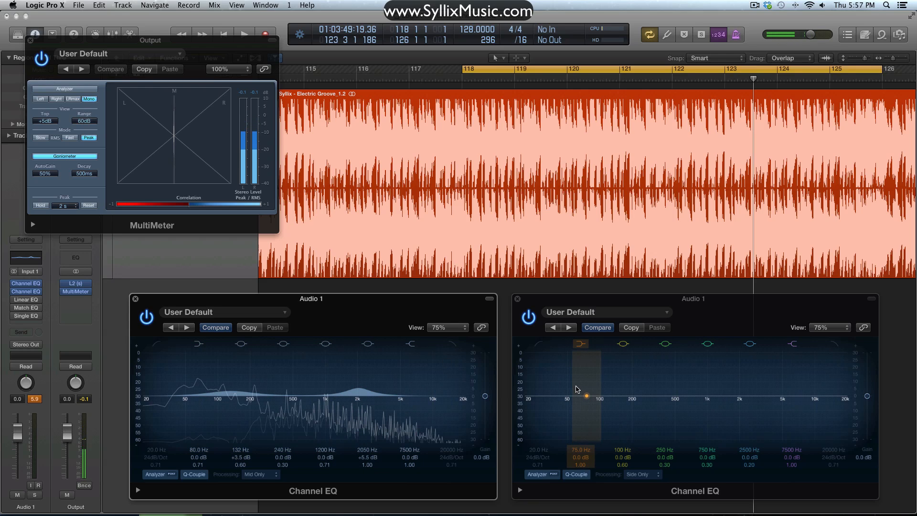
- Start playback and boost the Side Only EQ's high shelf to +7 dB at 3250 Hz
left_click_drag(818, 397, 793, 388)
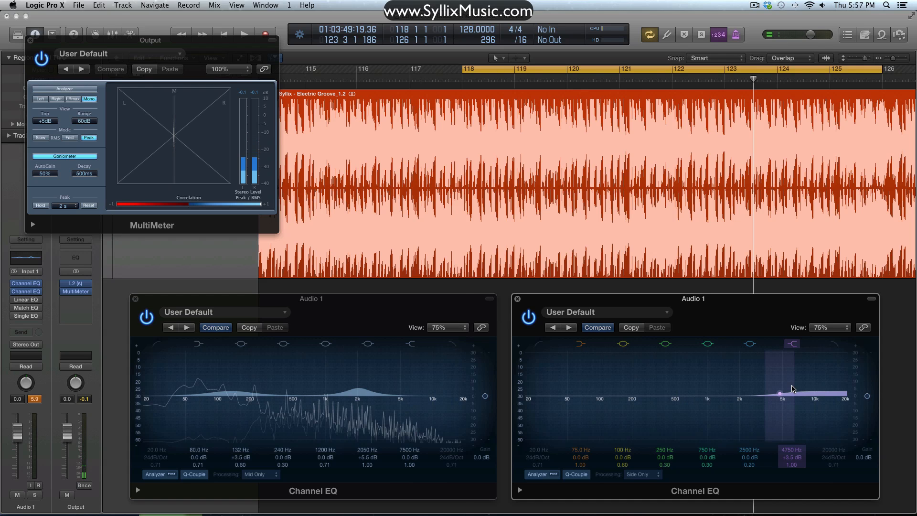
key("space")
left_click_drag(795, 432, 777, 377)
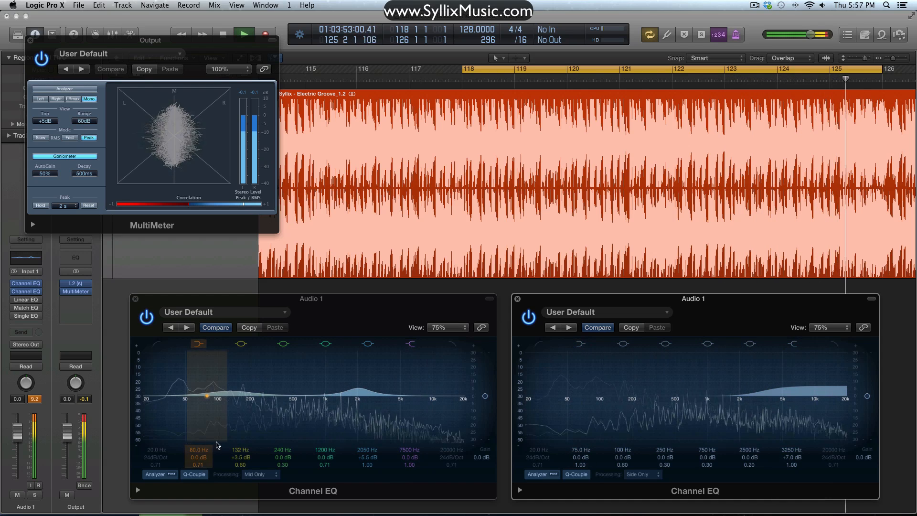
- During playback, raise the Mid Only EQ's lowest bell to +9.5 dB at 120 Hz with a Q of 0.83
left_click_drag(236, 379, 231, 374)
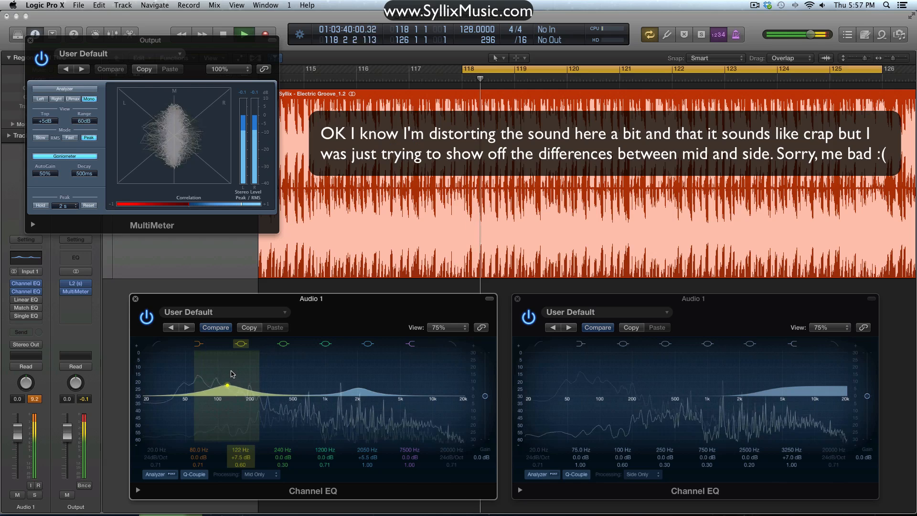
left_click_drag(241, 464, 240, 459)
mouse_move(225, 386)
left_mouse_down()
mouse_move(208, 373)
mouse_move(387, 361)
mouse_move(227, 382)
left_mouse_up()
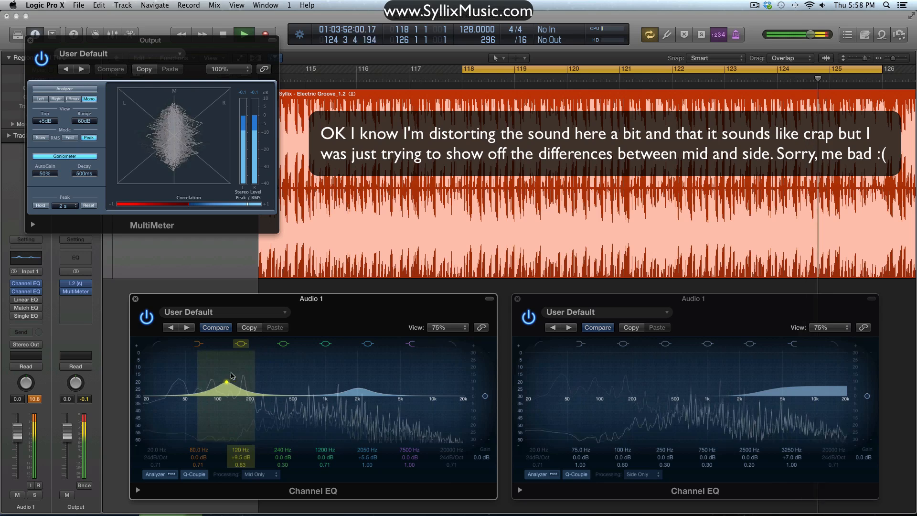
- Stop playback and reset to 0 dB the two boosted bells in the Mid Only EQ and the Side Only EQ's high shelf
left_click(252, 458, "alt")
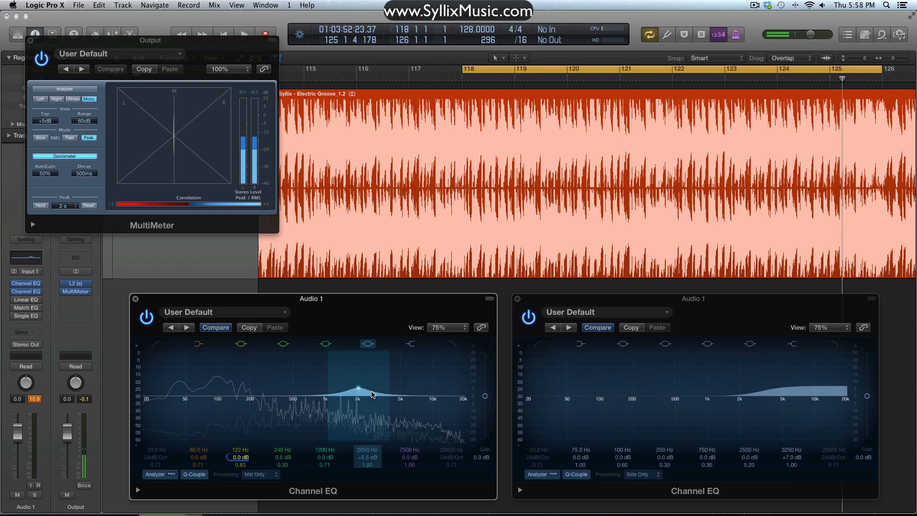
key("alt")
left_click(374, 459, "alt")
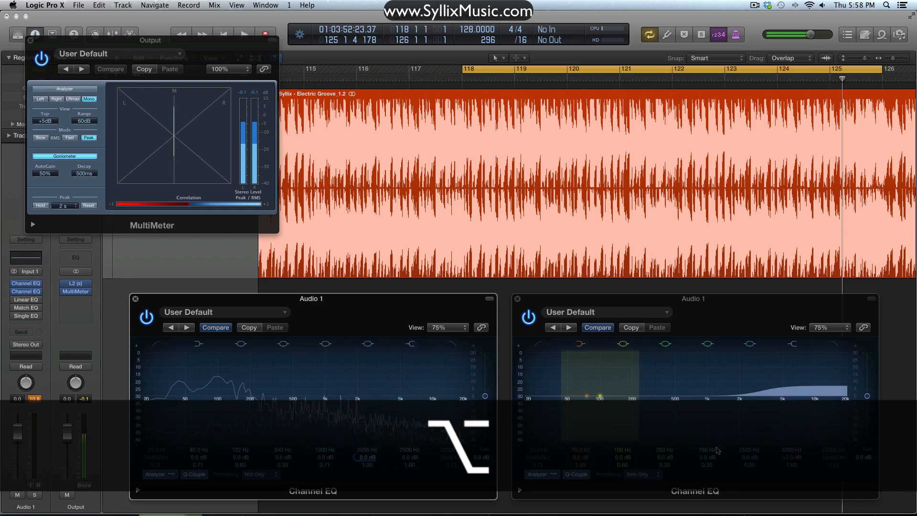
left_click(791, 459, "alt")
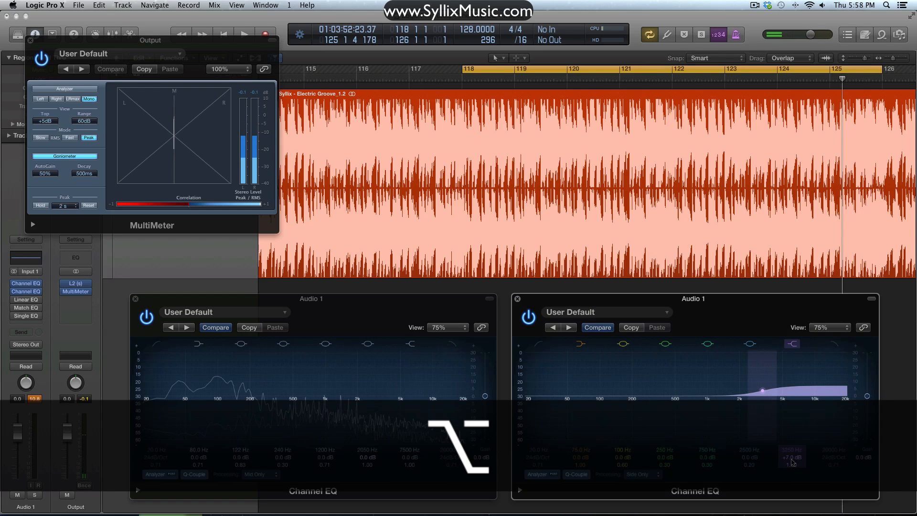
left_click(792, 459, "alt")
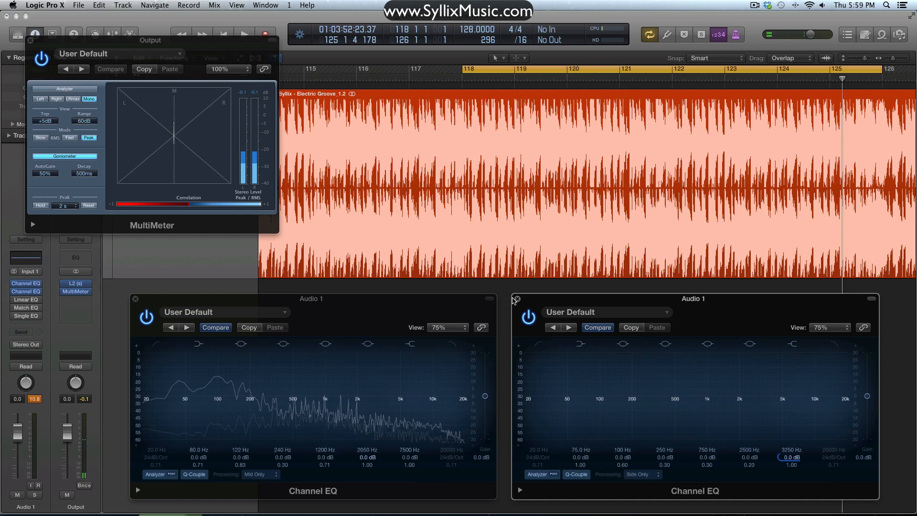
- Close both Channel EQ windows and the MultiMeter window
left_click(517, 299)
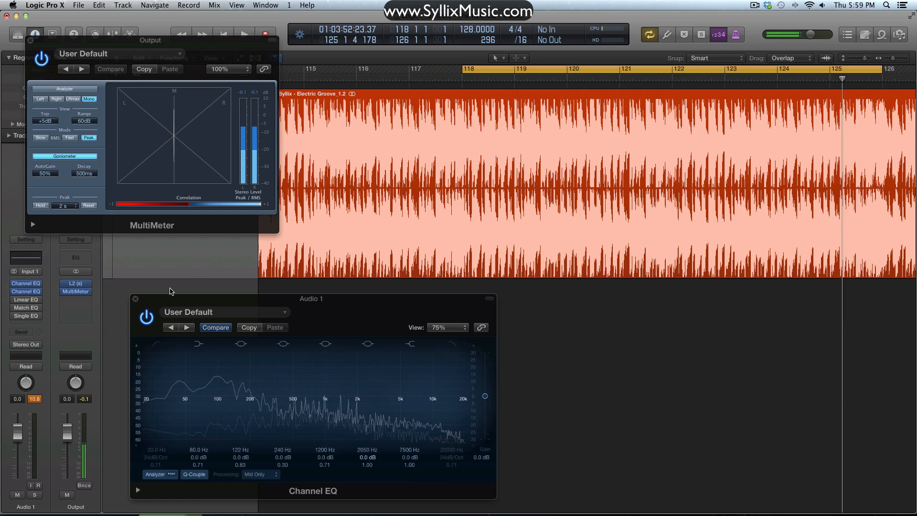
left_click(136, 299)
left_click(31, 41)
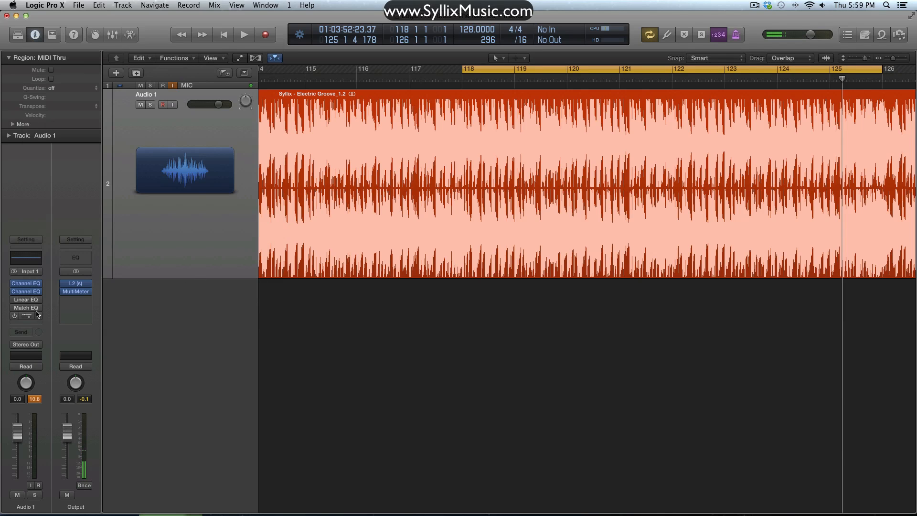
- Turn on Audio 1's Linear Phase EQ, center its window, show its extended analyzer and Gain-Q Couple settings, and close it
left_click(26, 301)
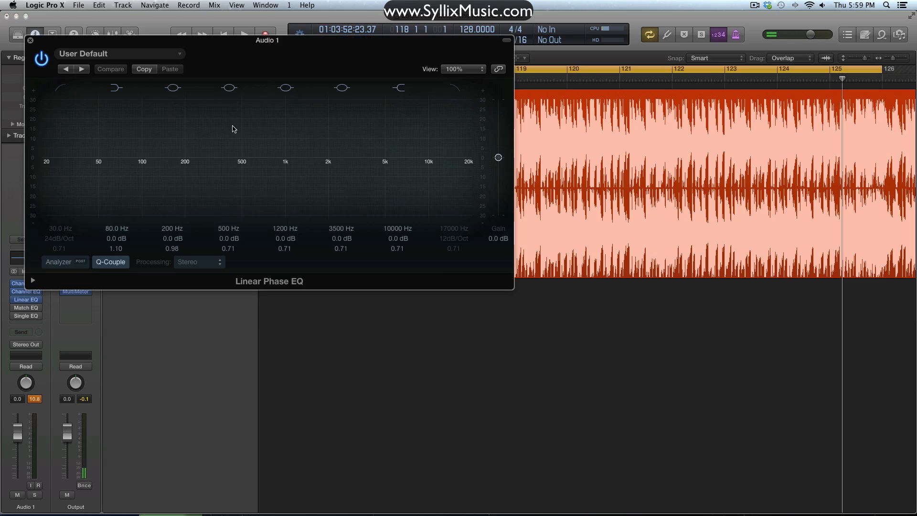
left_click_drag(268, 40, 551, 226)
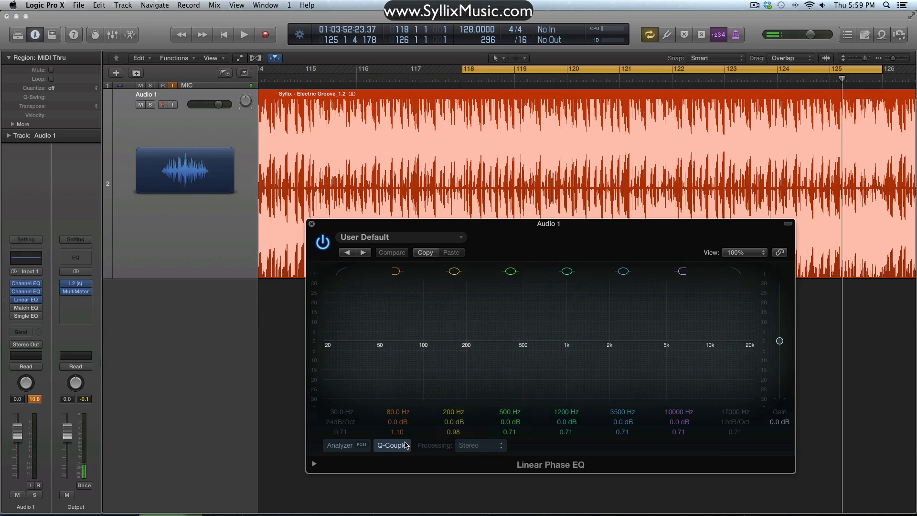
left_click(315, 464)
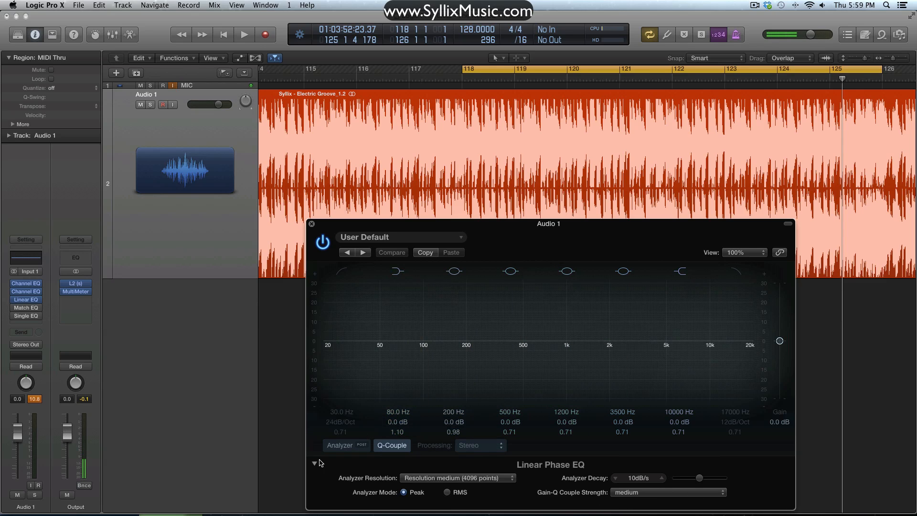
left_click(311, 224)
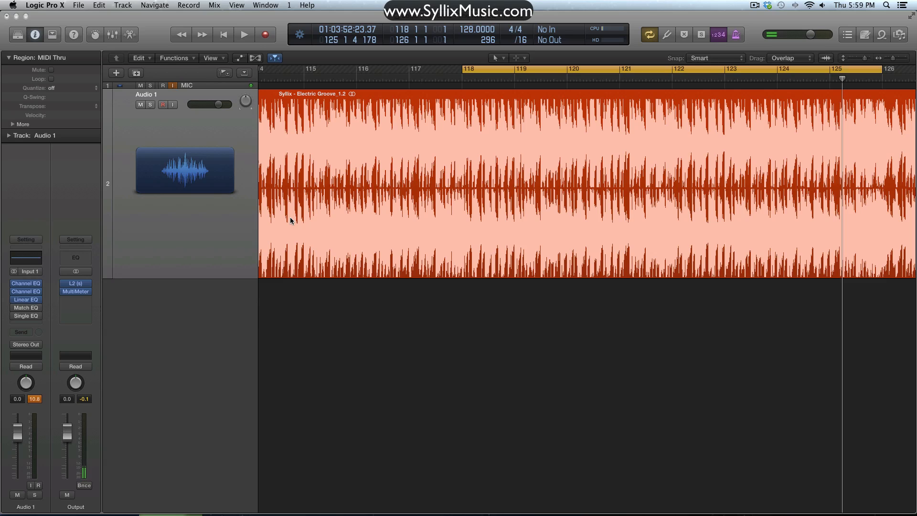
- Open Audio 1's Match EQ, place its window over the arrangement to examine its controls, and close it
left_click(26, 308)
left_click_drag(230, 44, 751, 164)
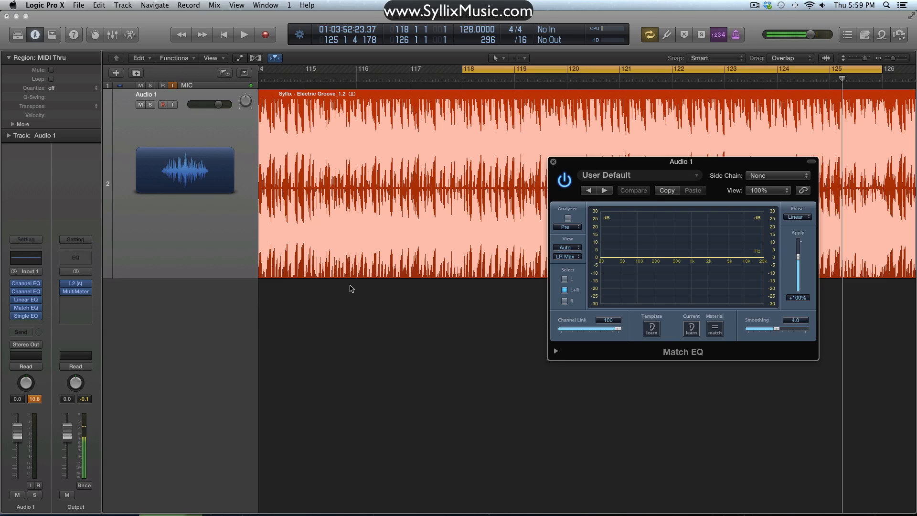
left_click_drag(663, 164, 508, 205)
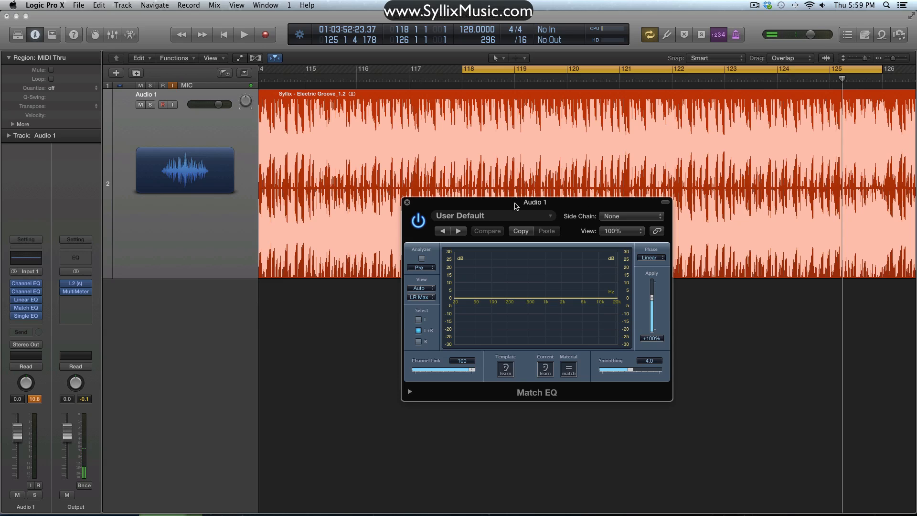
left_click(407, 202)
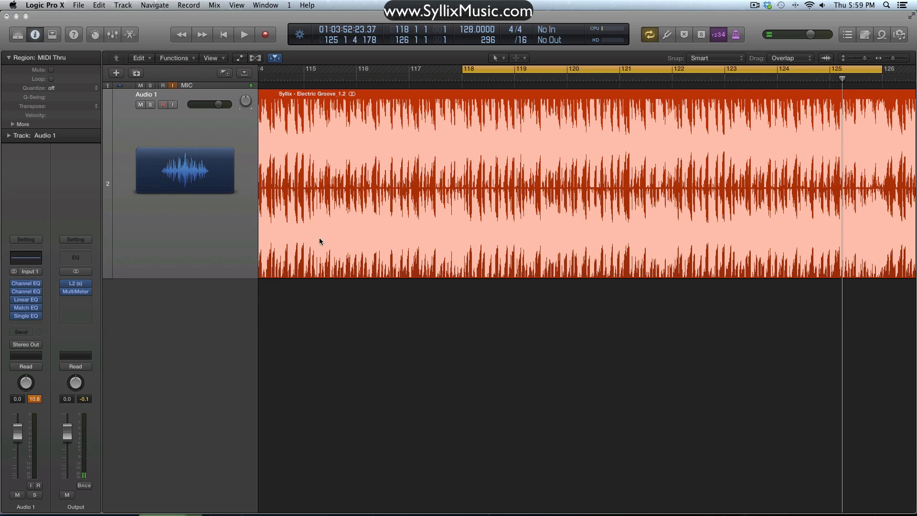
- Open Audio 1's Single Band EQ, move its window clear of the channel strip to examine its settings, and close it
left_click(26, 317)
left_click_drag(167, 47, 488, 283)
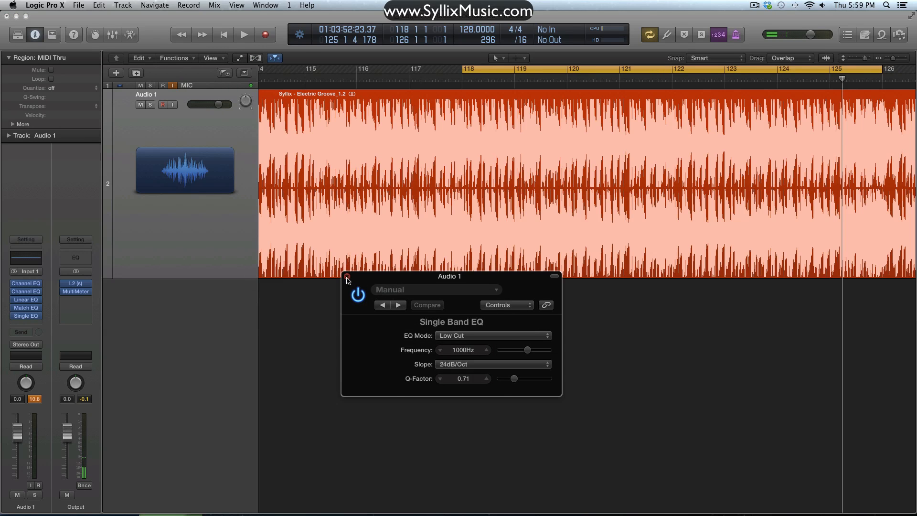
left_click(348, 277)
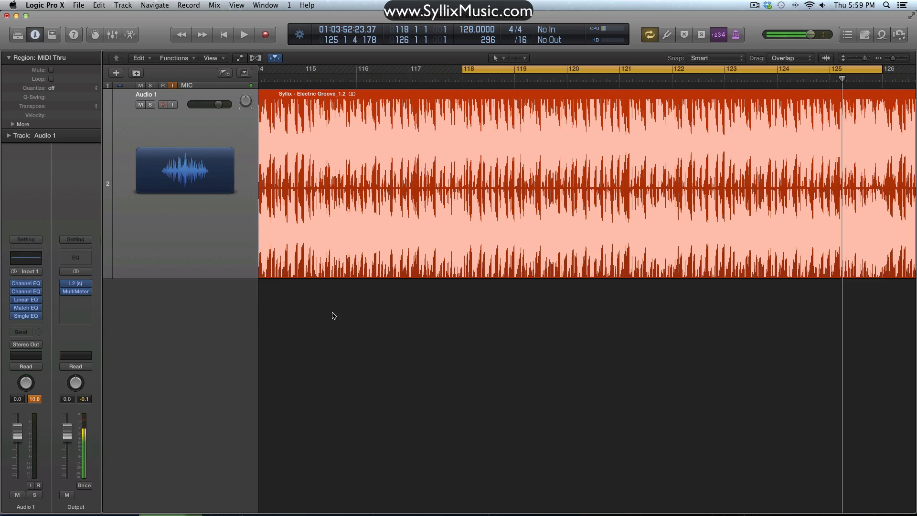
- Insert a Compressor after the Single Band EQ on Audio 1 and place its window over the arrangement
left_click(26, 323)
mouse_move(58, 362)
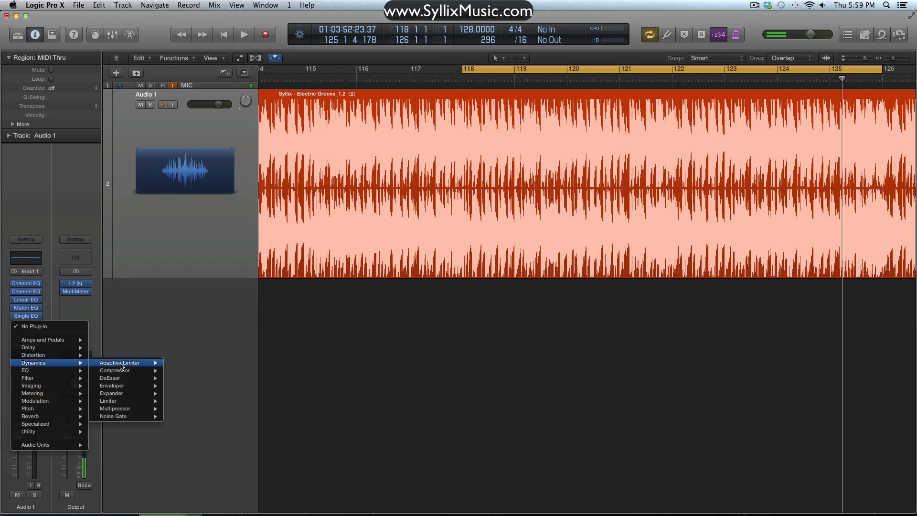
left_click(125, 371)
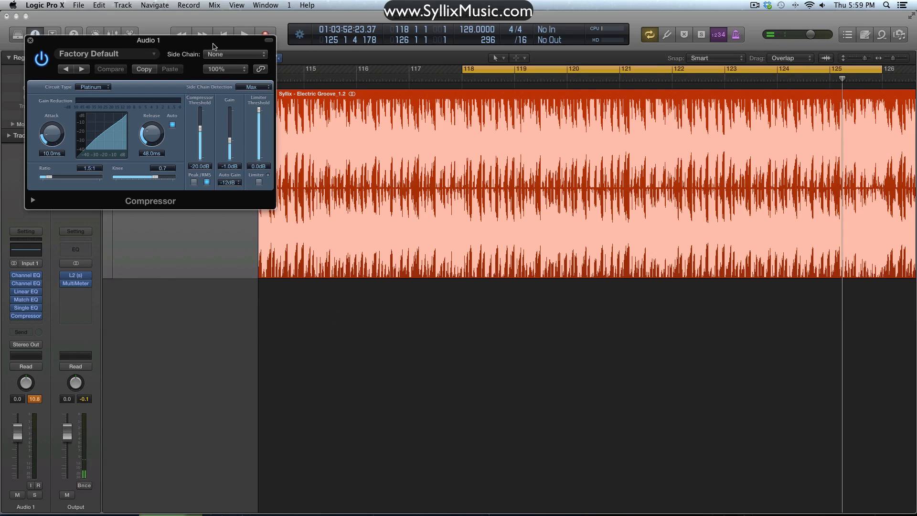
left_click_drag(213, 46, 639, 195)
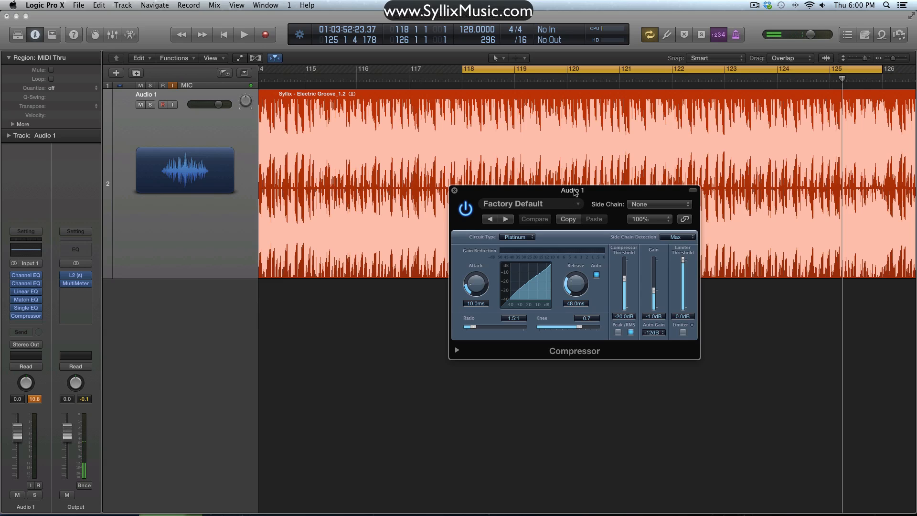
left_click_drag(575, 192, 554, 197)
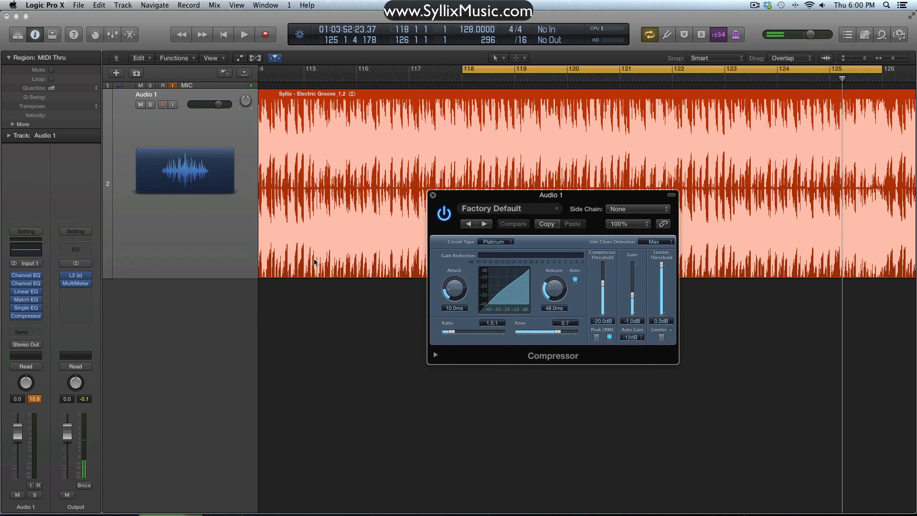
- Open Audio 1's Mid Only Channel EQ, close the Compressor window, and place the EQ window in the lower part of the arrangement
left_click(26, 276)
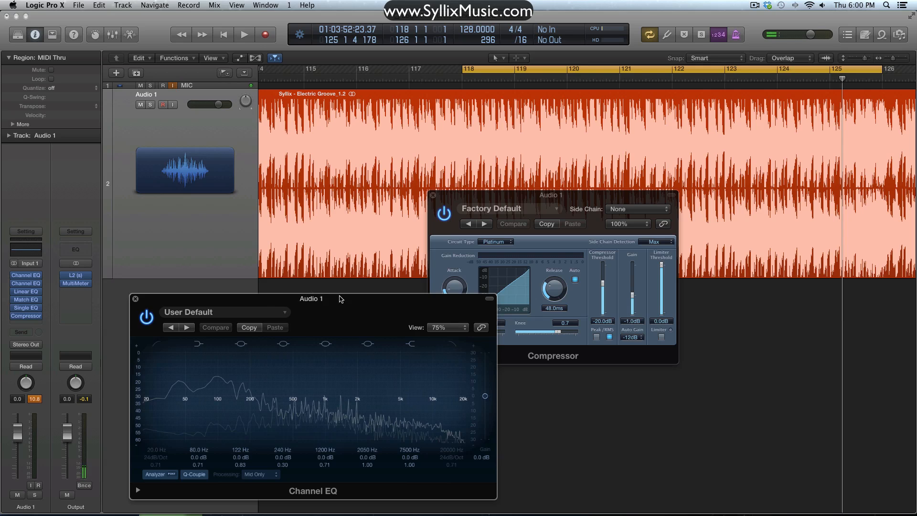
left_click_drag(339, 299, 284, 284)
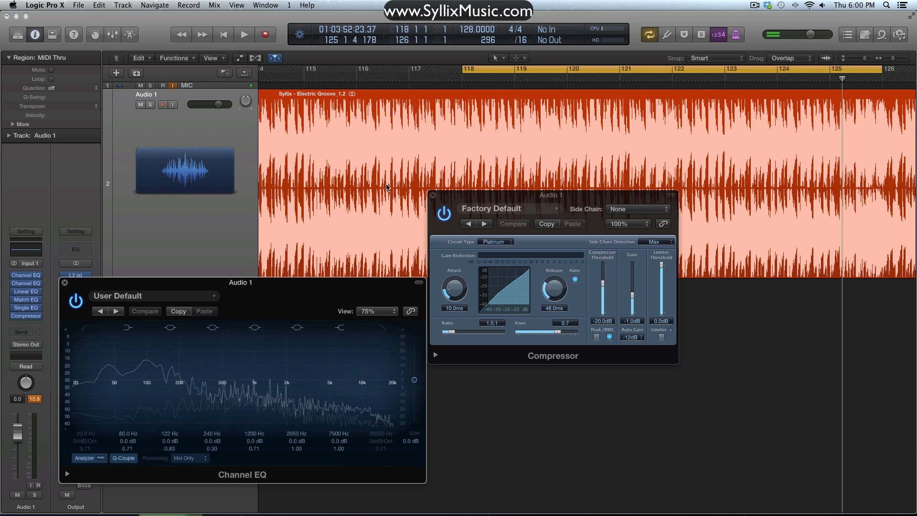
left_click(432, 196)
left_click_drag(342, 283, 660, 268)
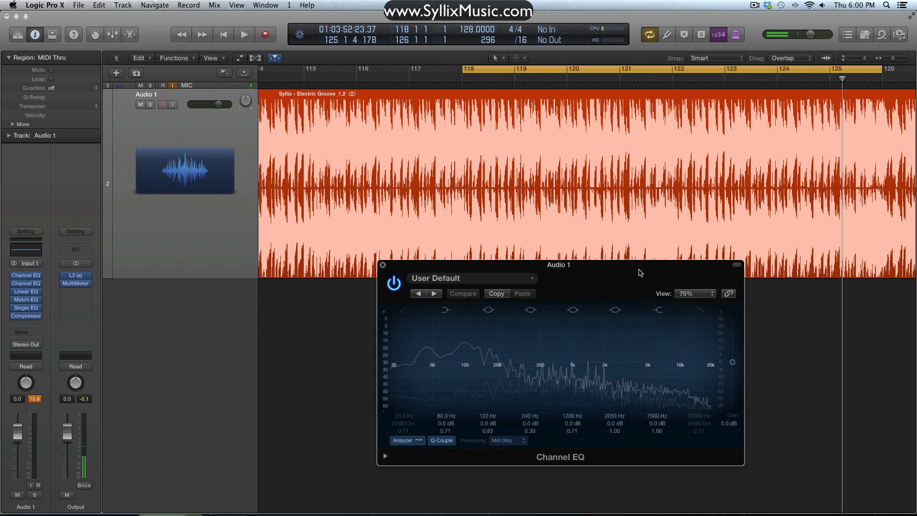